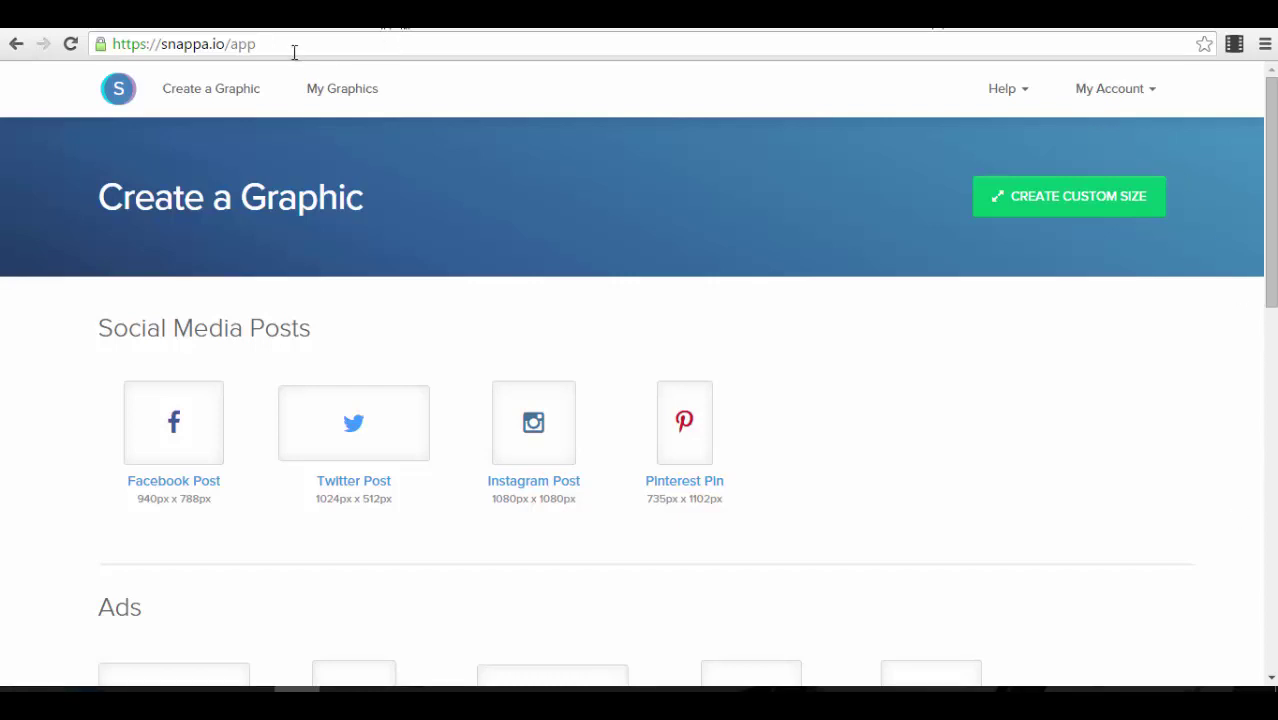
# View the saved graphics under My Graphics and return to the Create a Graphic page.
pyautogui.moveTo(269, 44); pyautogui.dragTo(112, 45)
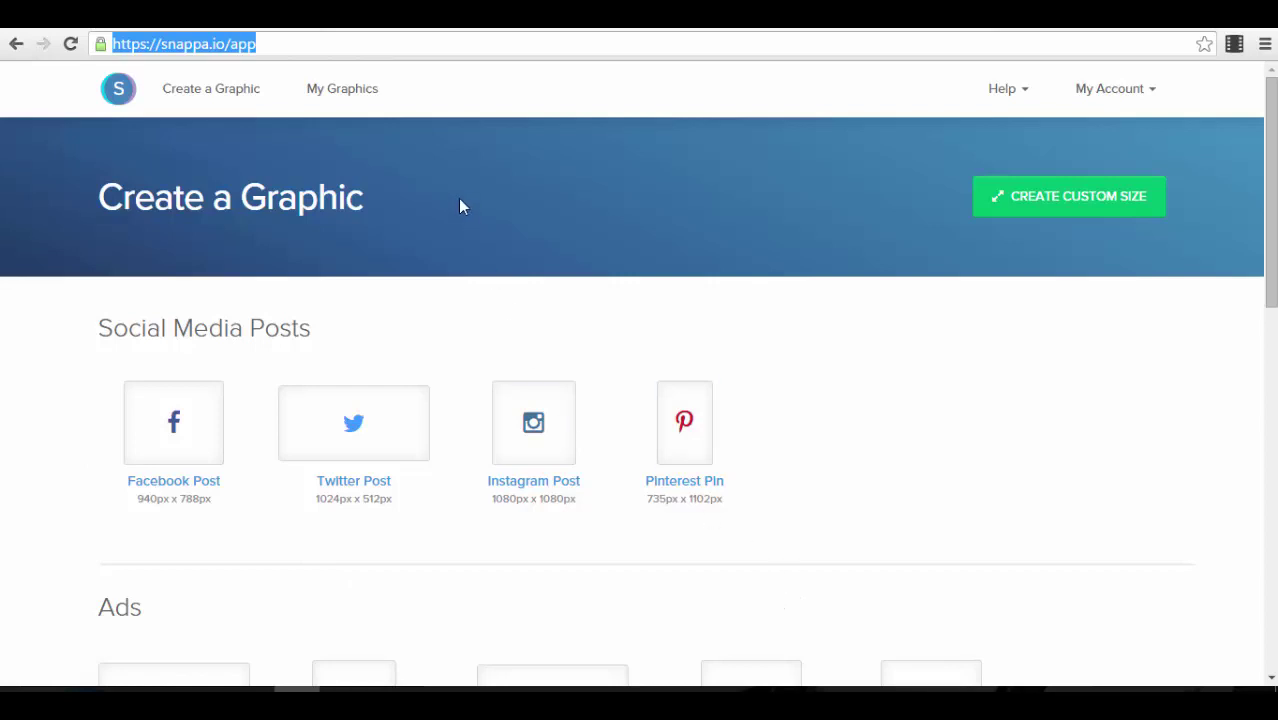
pyautogui.scroll(-1, 459, 206)
pyautogui.scroll(1, 394, 322)
pyautogui.click(368, 104)
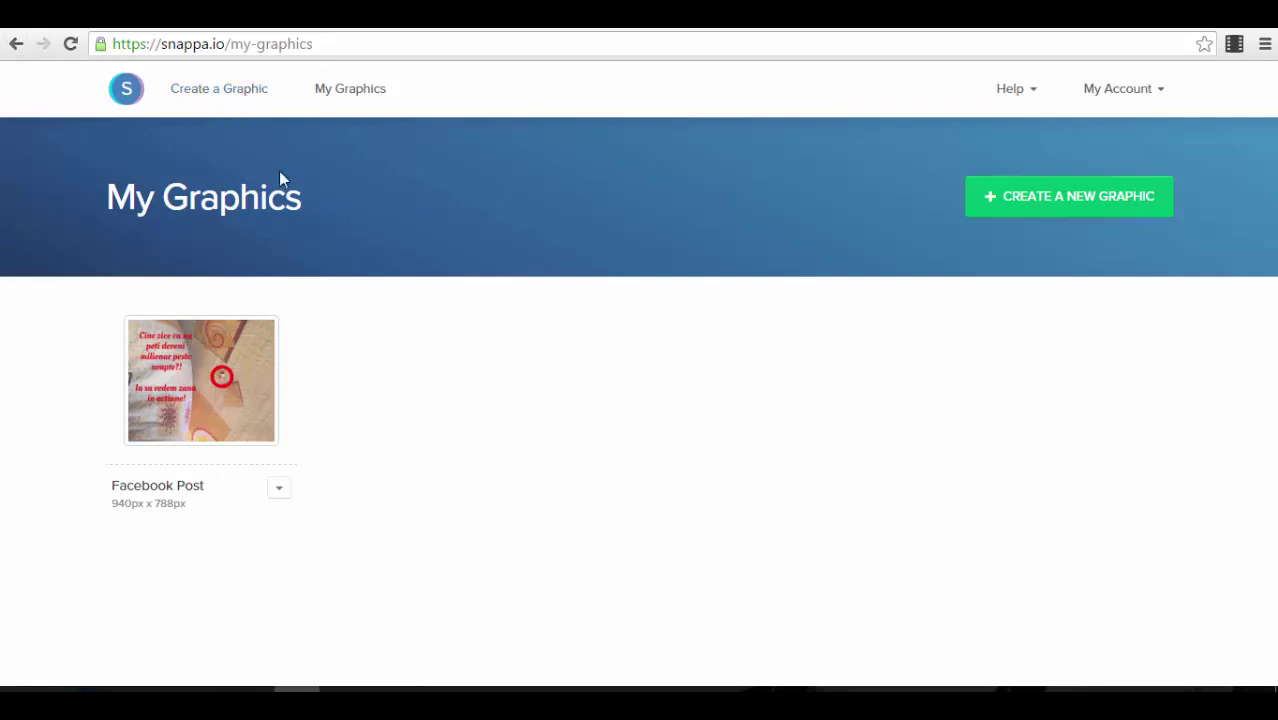
pyautogui.click(230, 92)
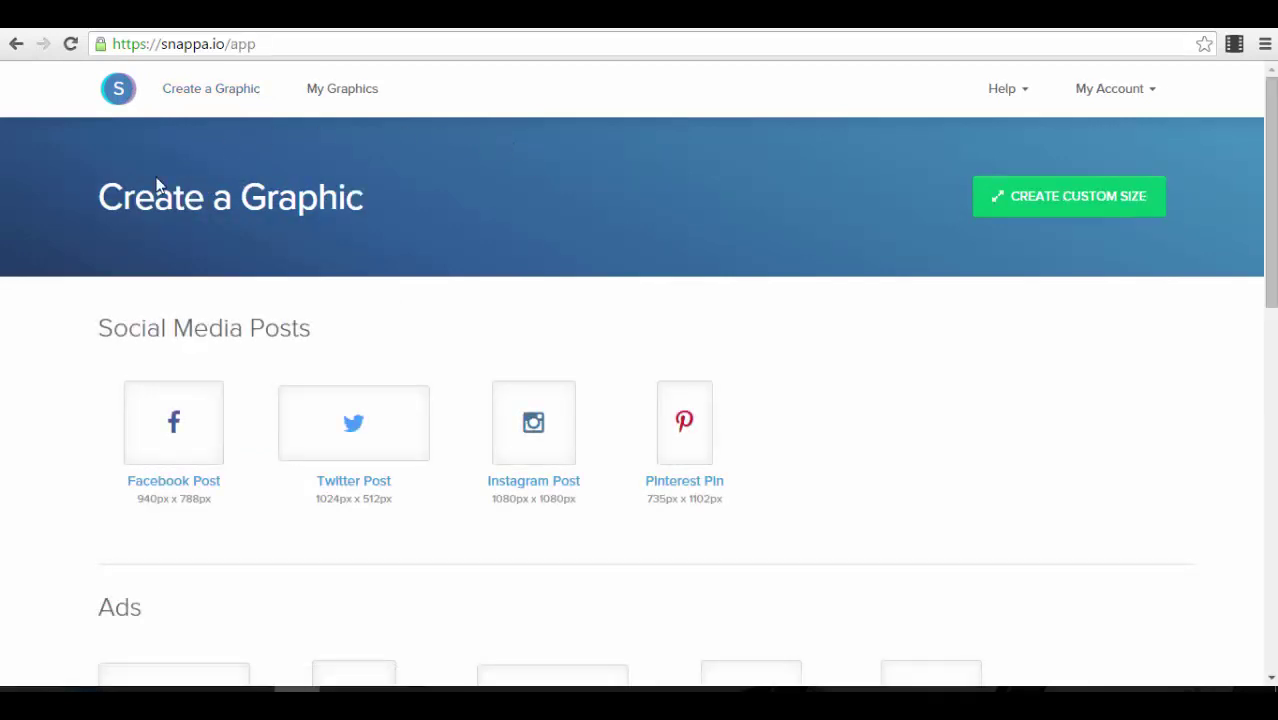
# Review the available image sizes and choose the Facebook Ad (Link) format, 1200px x 628px, from the Ads section.
pyautogui.scroll(-1, 255, 288)
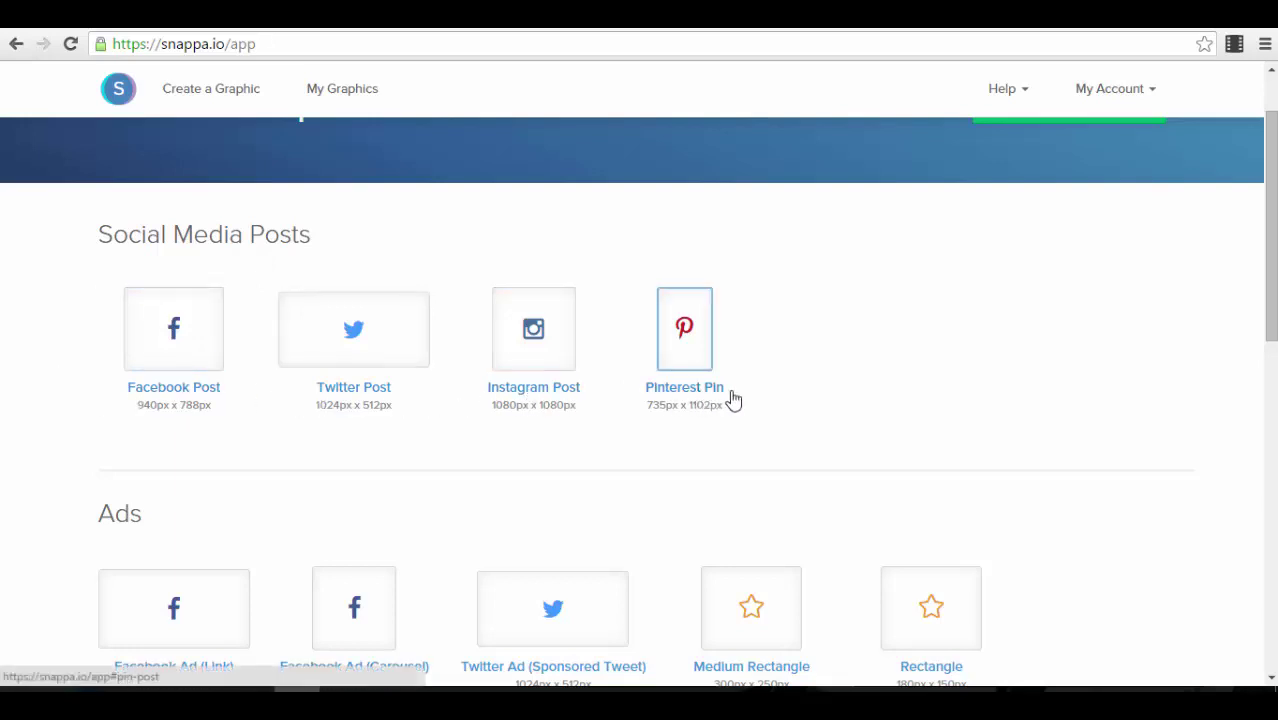
pyautogui.scroll(-1, 490, 480)
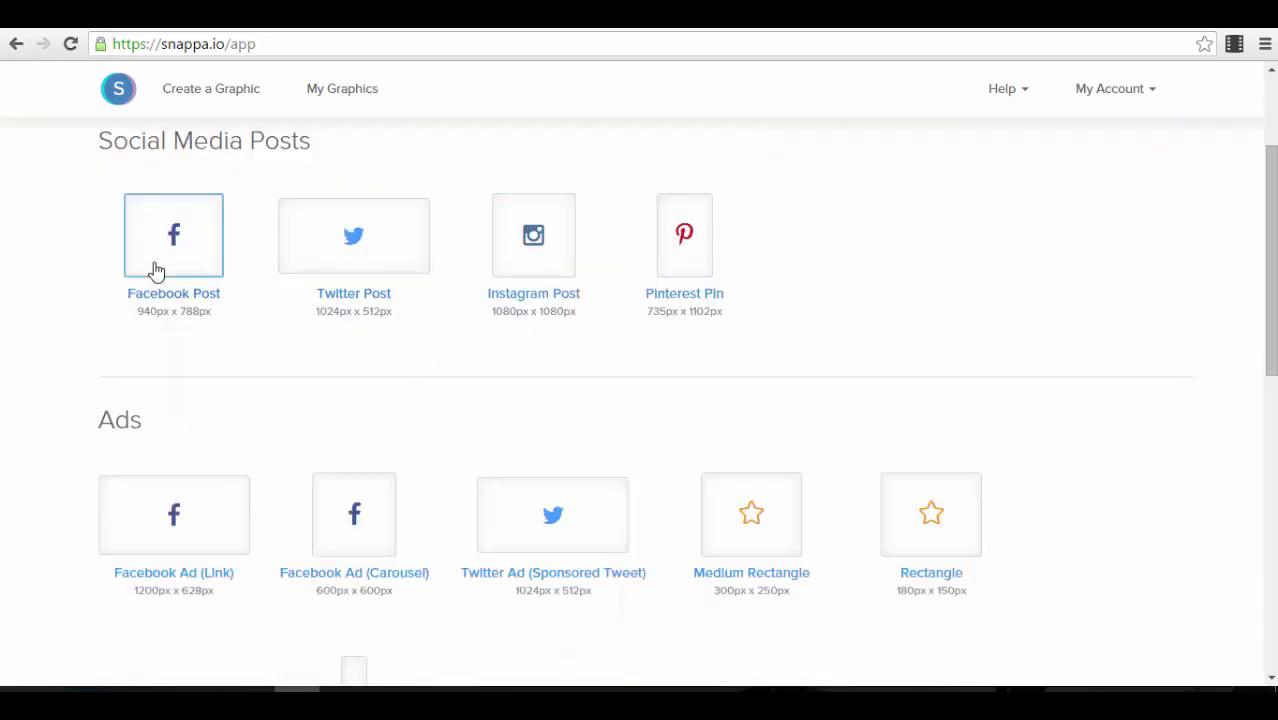
pyautogui.scroll(-1, 215, 330)
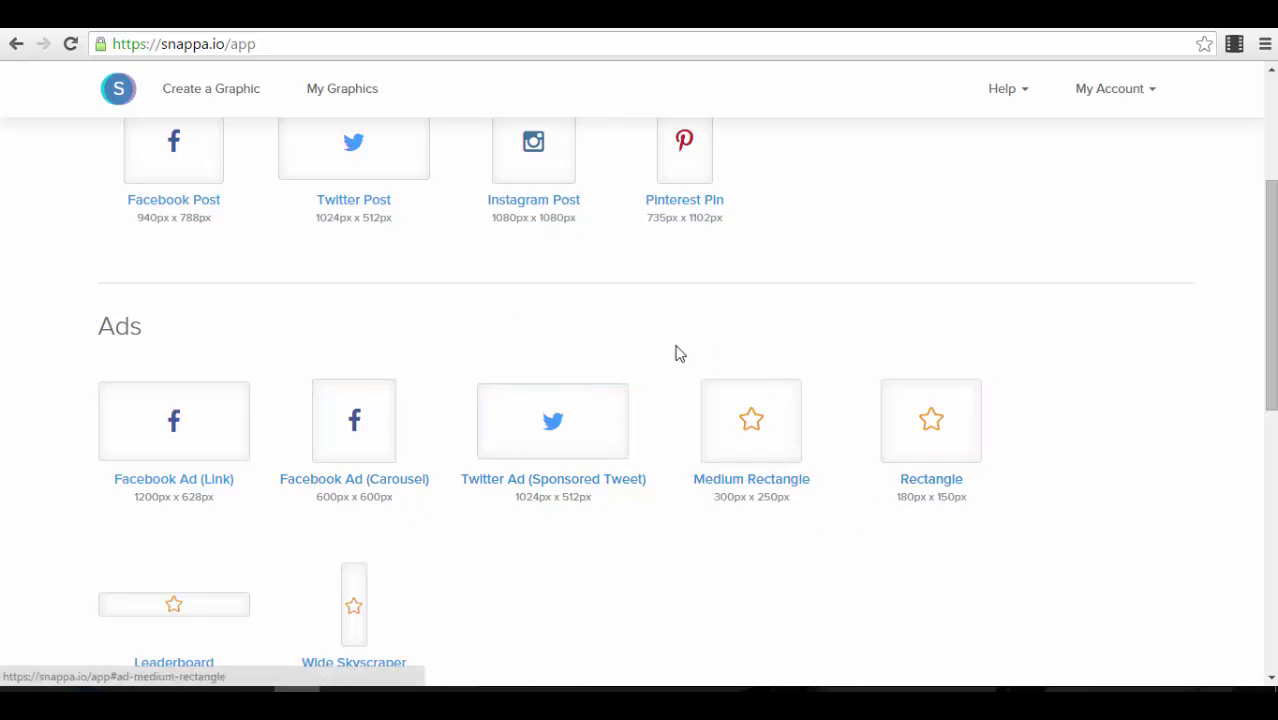
pyautogui.scroll(-3, 699, 448)
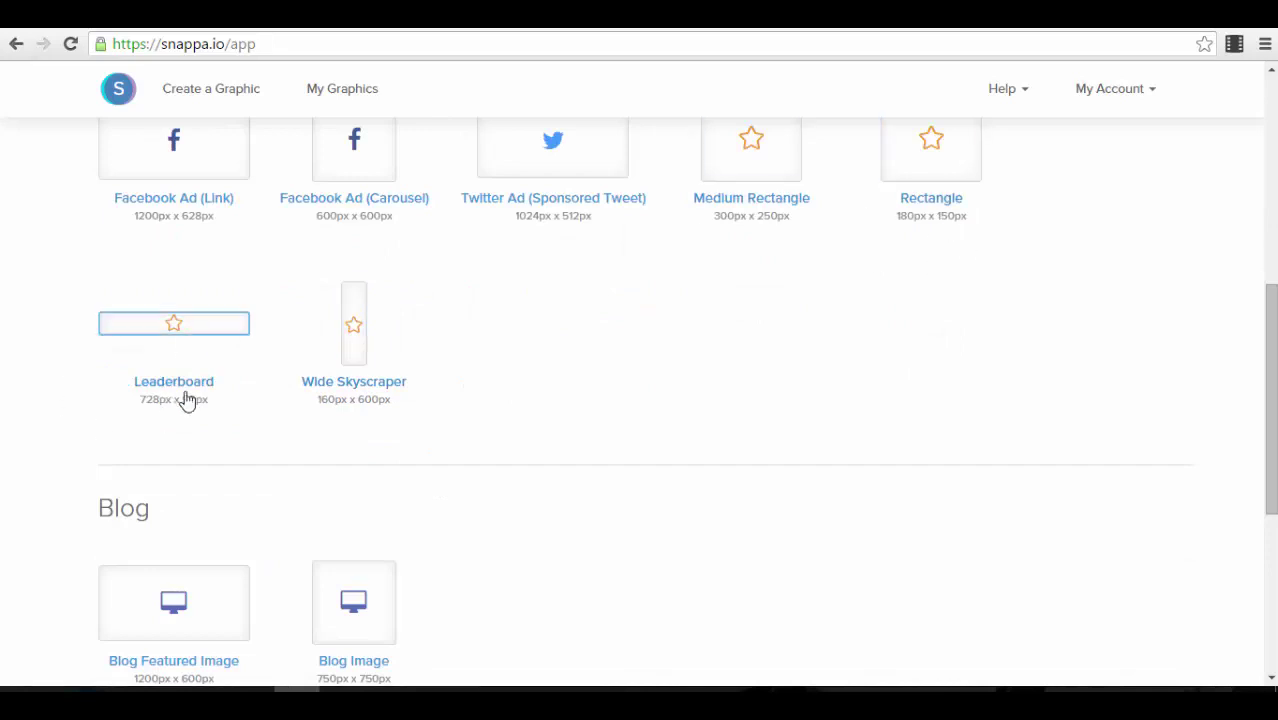
pyautogui.scroll(-2, 522, 408)
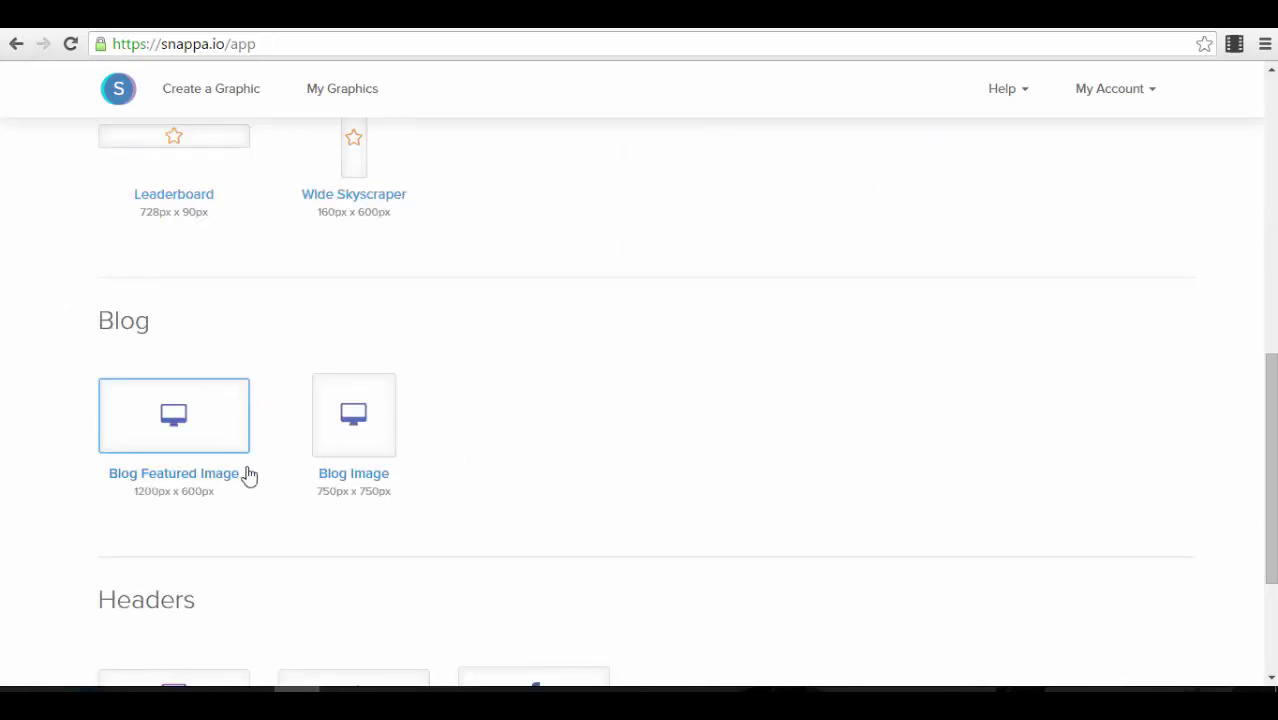
pyautogui.scroll(-2, 425, 452)
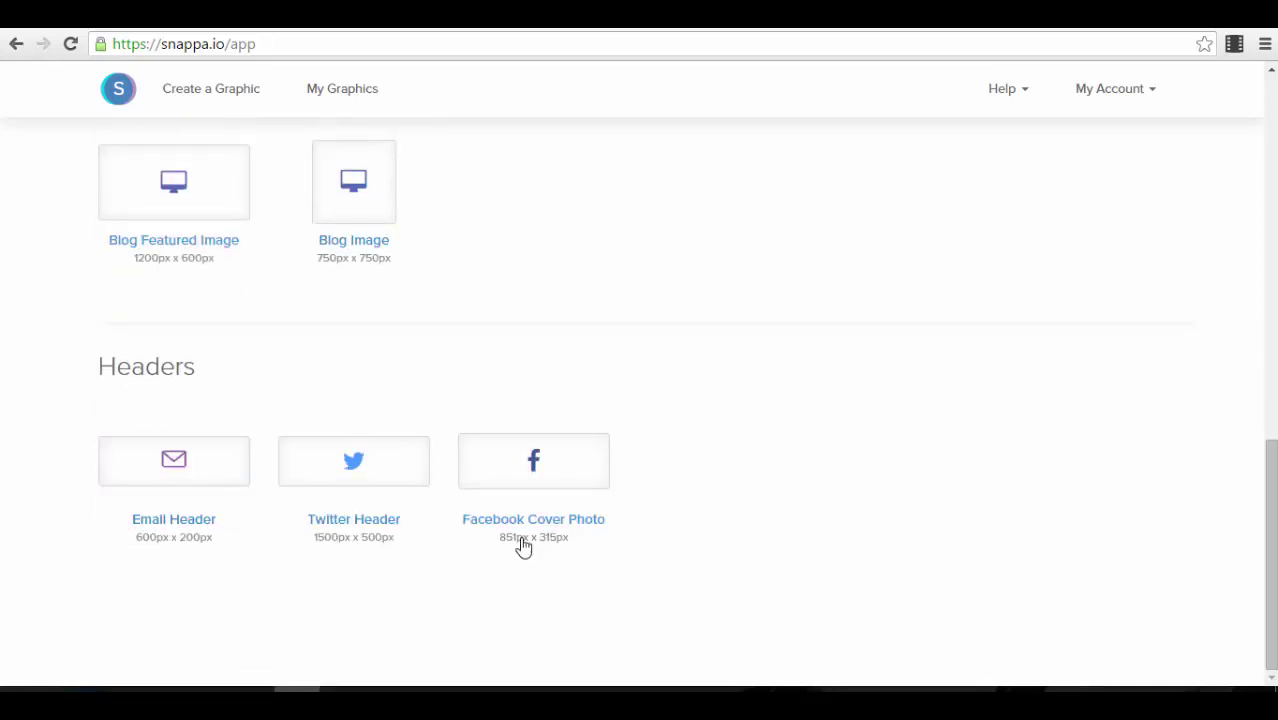
pyautogui.scroll(5, 565, 508)
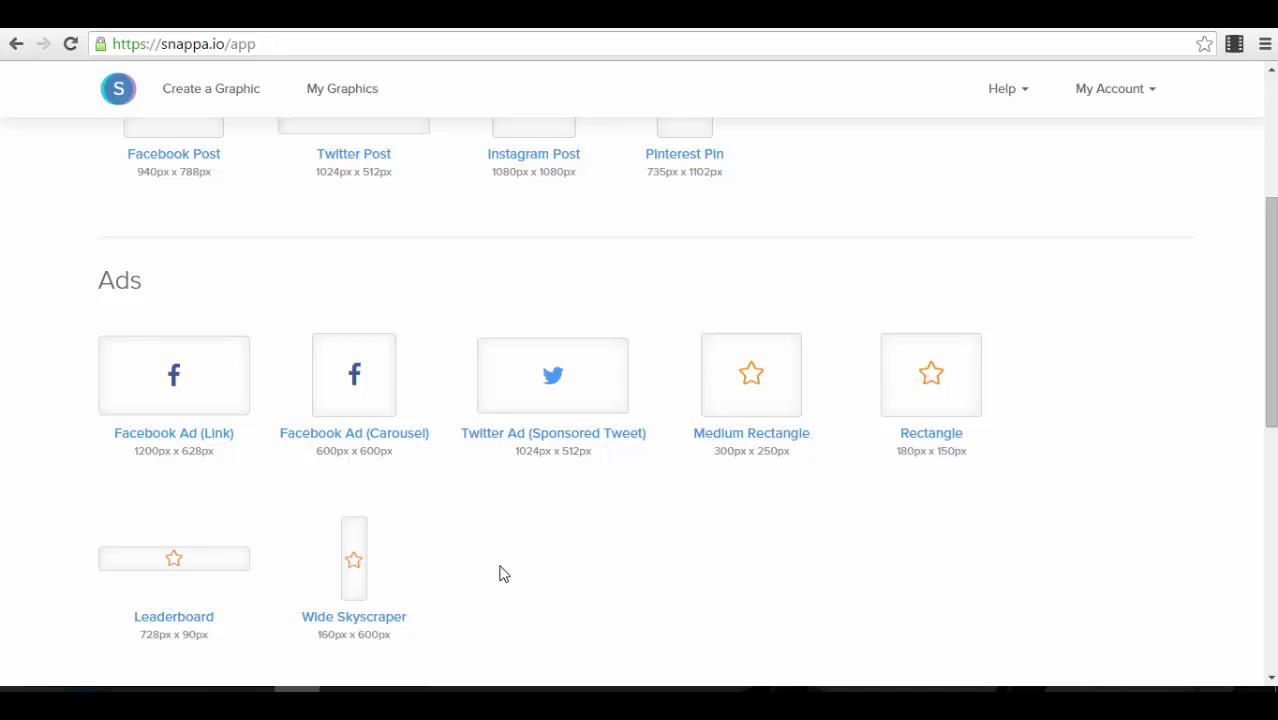
pyautogui.click(203, 380)
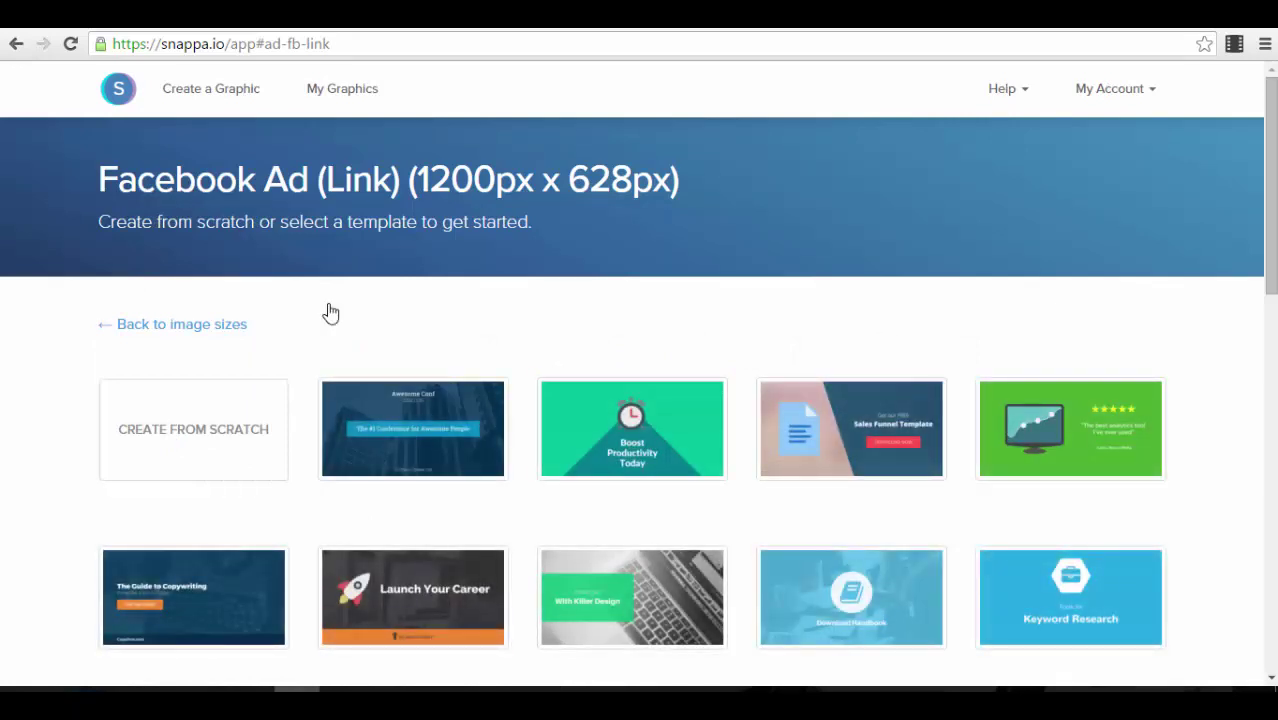
# Examine the Facebook Ad (Link) templates through to the end of the gallery.
pyautogui.scroll(-2, 320, 290)
pyautogui.scroll(2, 466, 130)
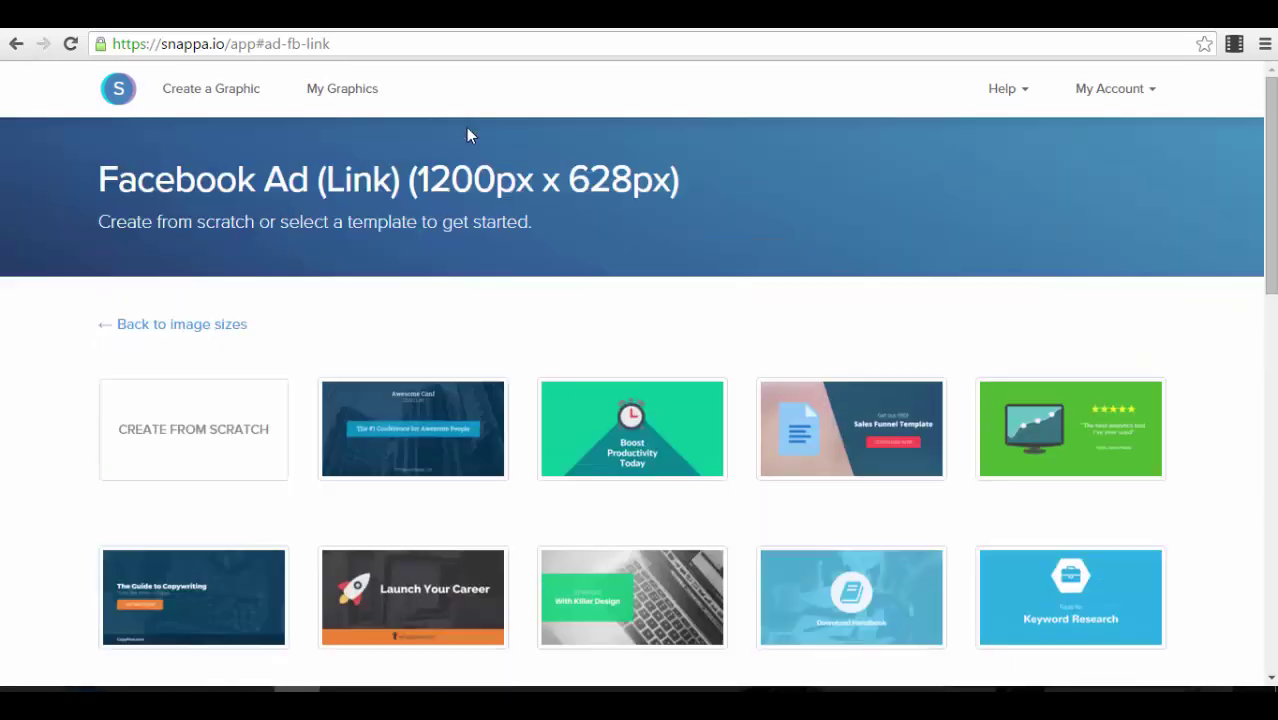
pyautogui.scroll(-1, 480, 362)
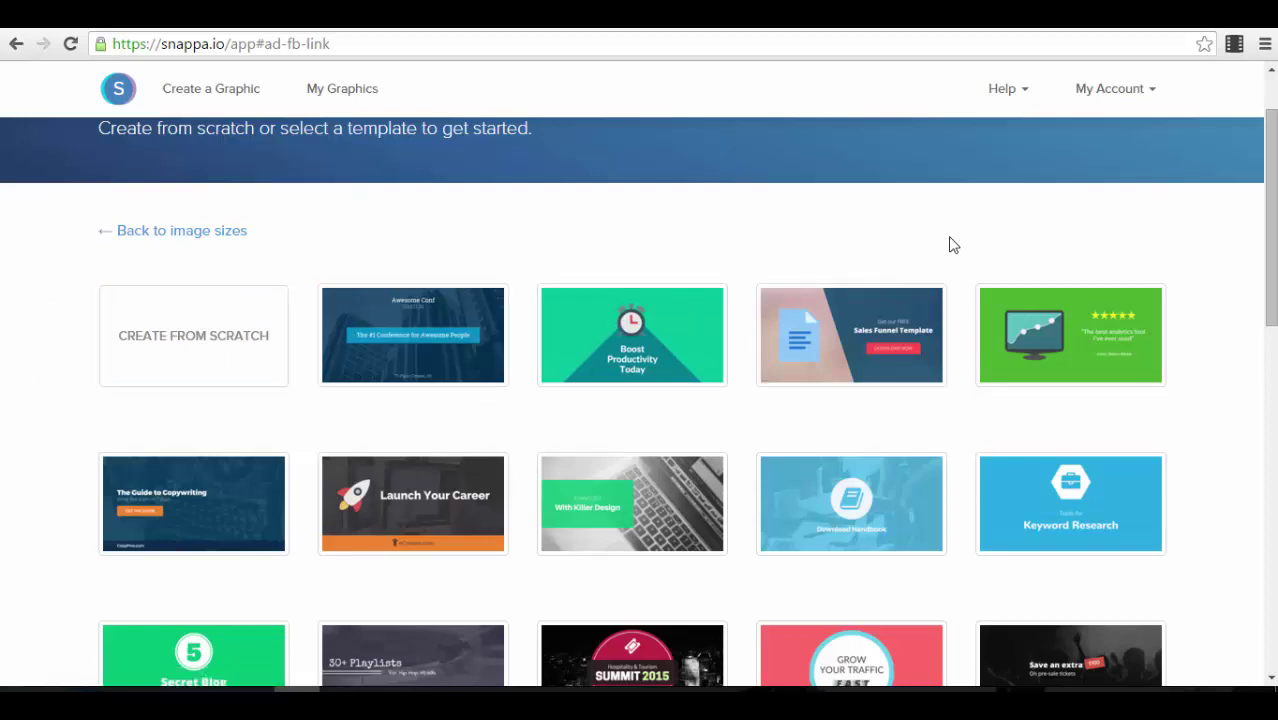
pyautogui.scroll(-2, 945, 252)
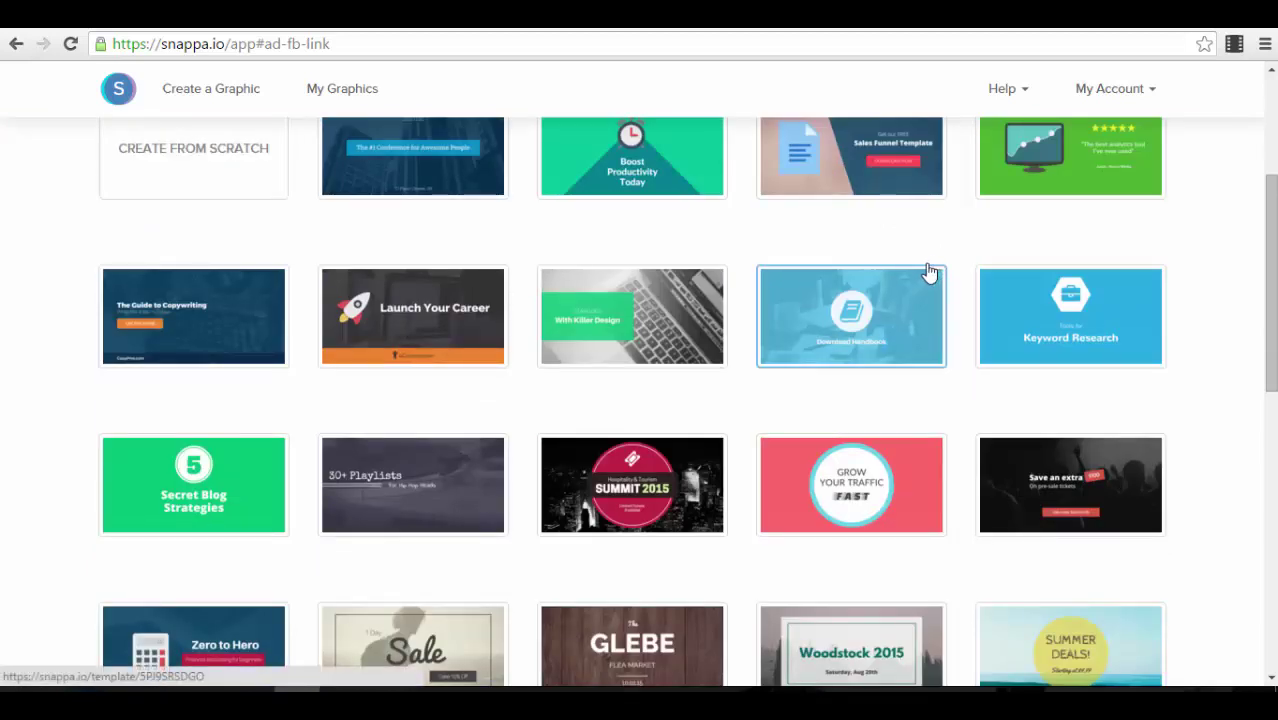
pyautogui.scroll(2, 927, 271)
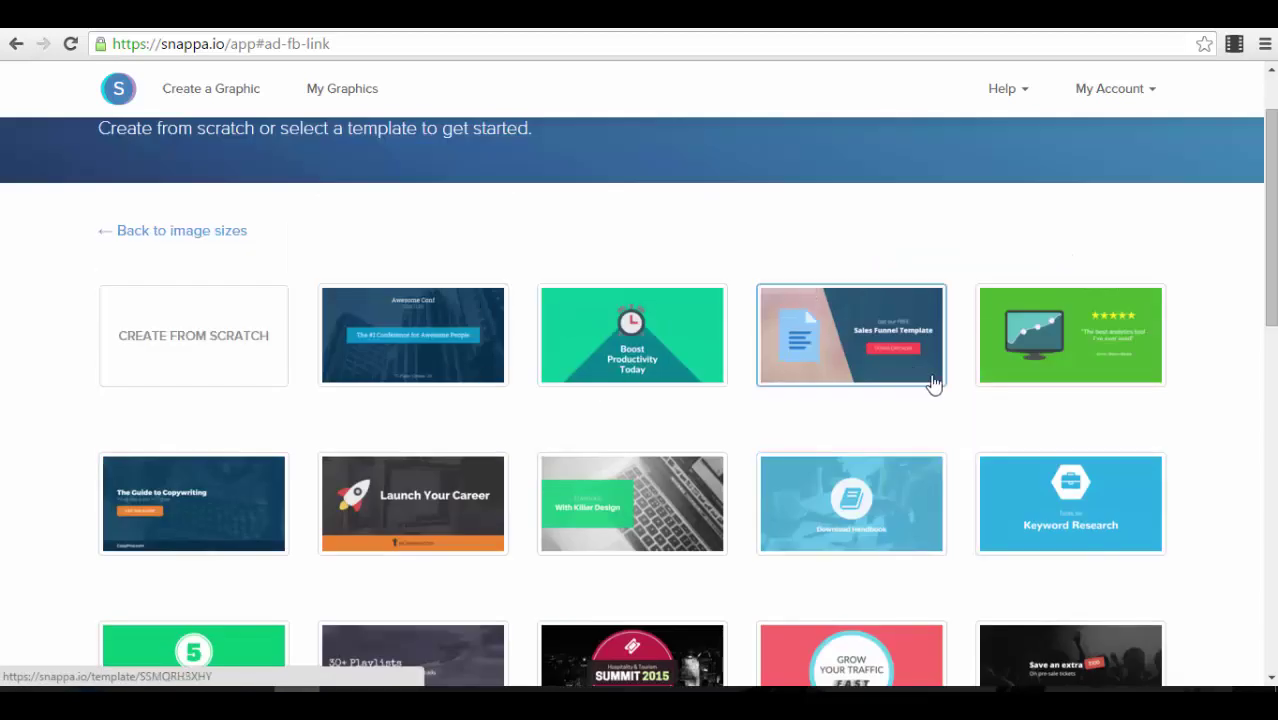
pyautogui.scroll(-1, 645, 300)
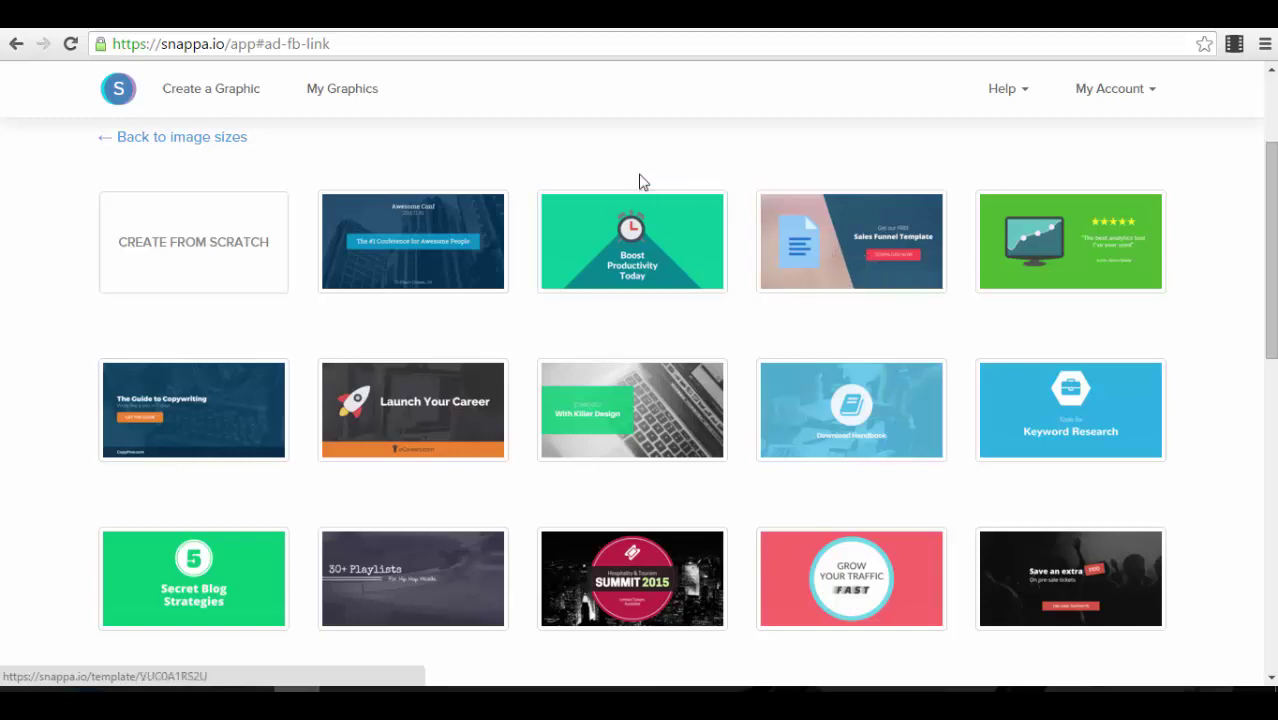
pyautogui.scroll(-1, 1230, 340)
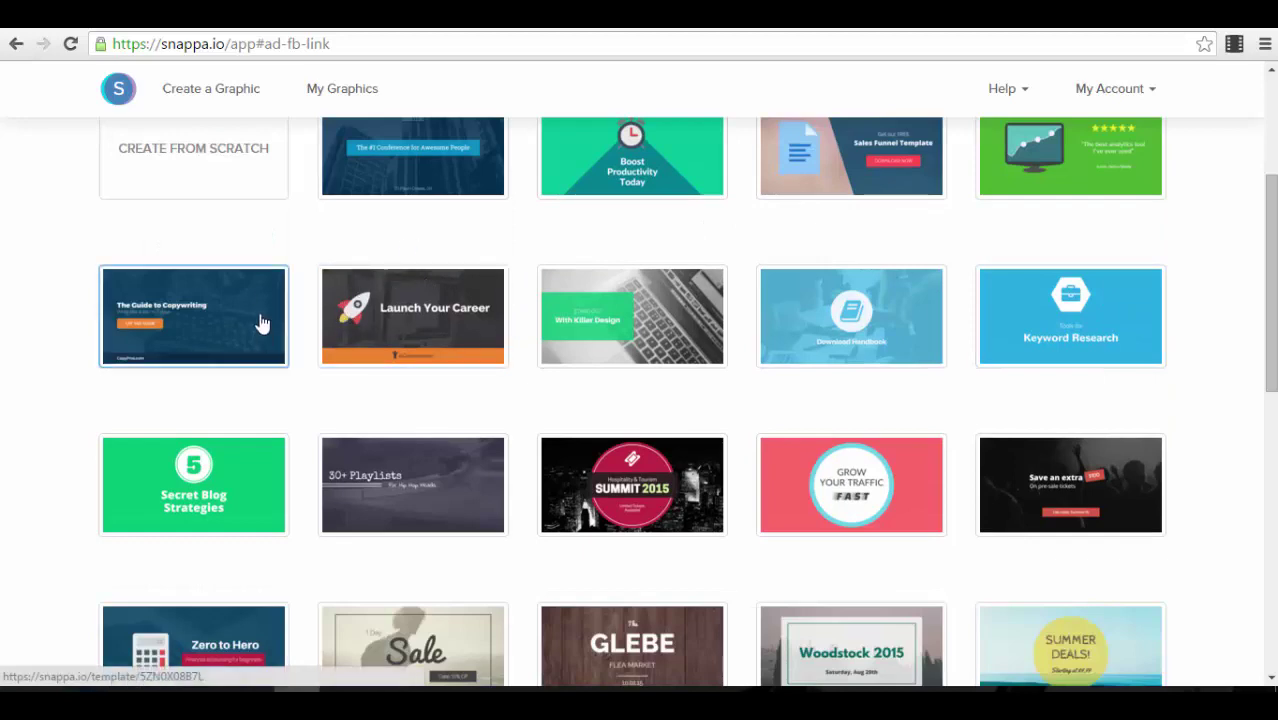
pyautogui.scroll(1, 583, 338)
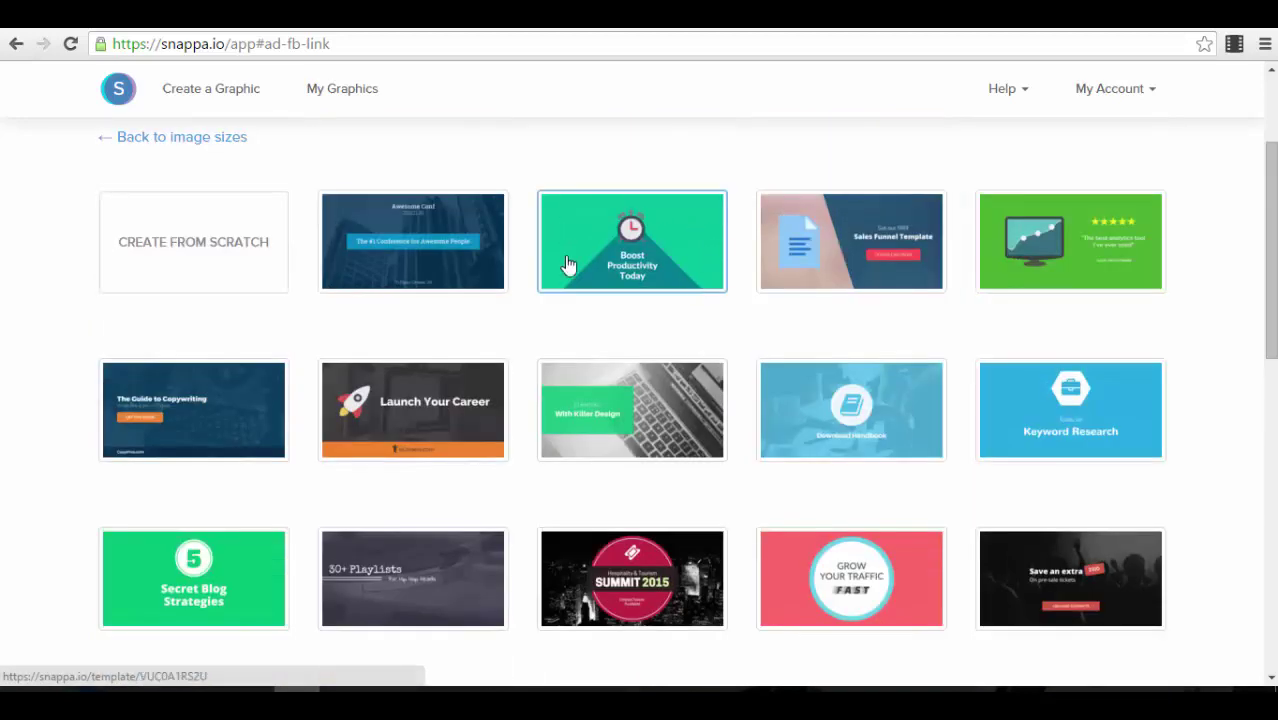
pyautogui.scroll(-1, 686, 275)
pyautogui.scroll(-2, 686, 292)
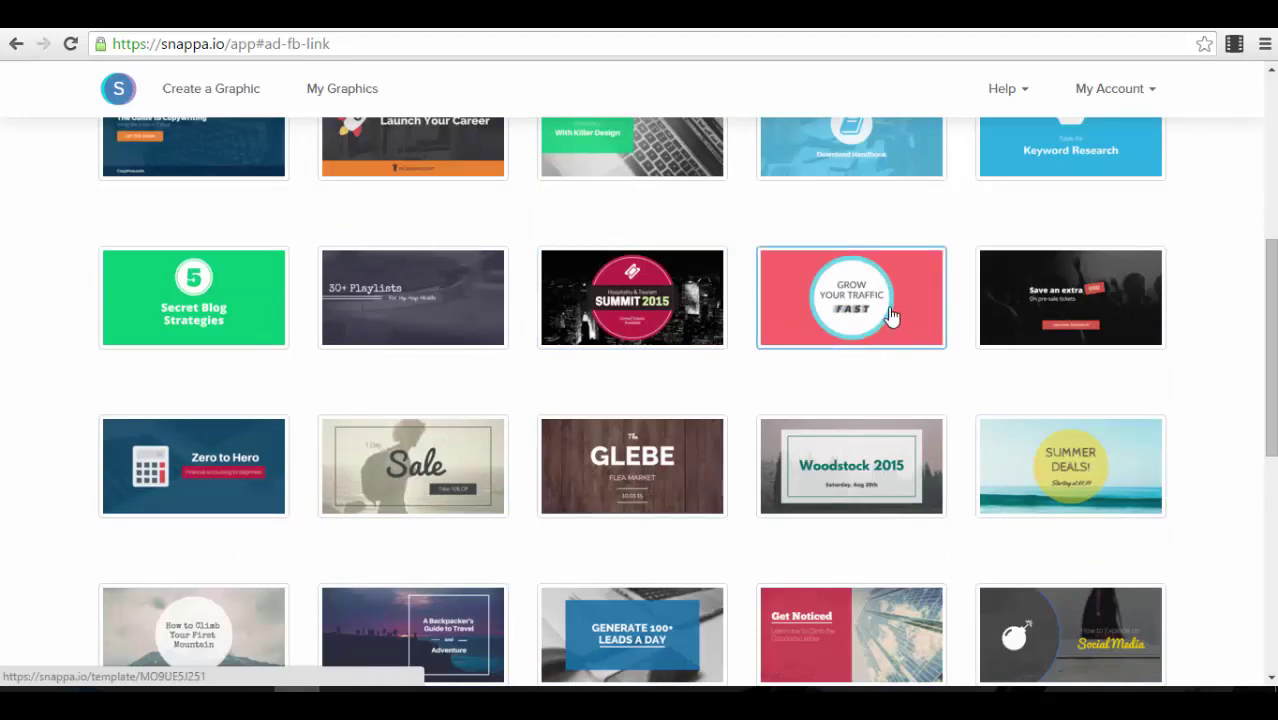
pyautogui.scroll(-2, 890, 317)
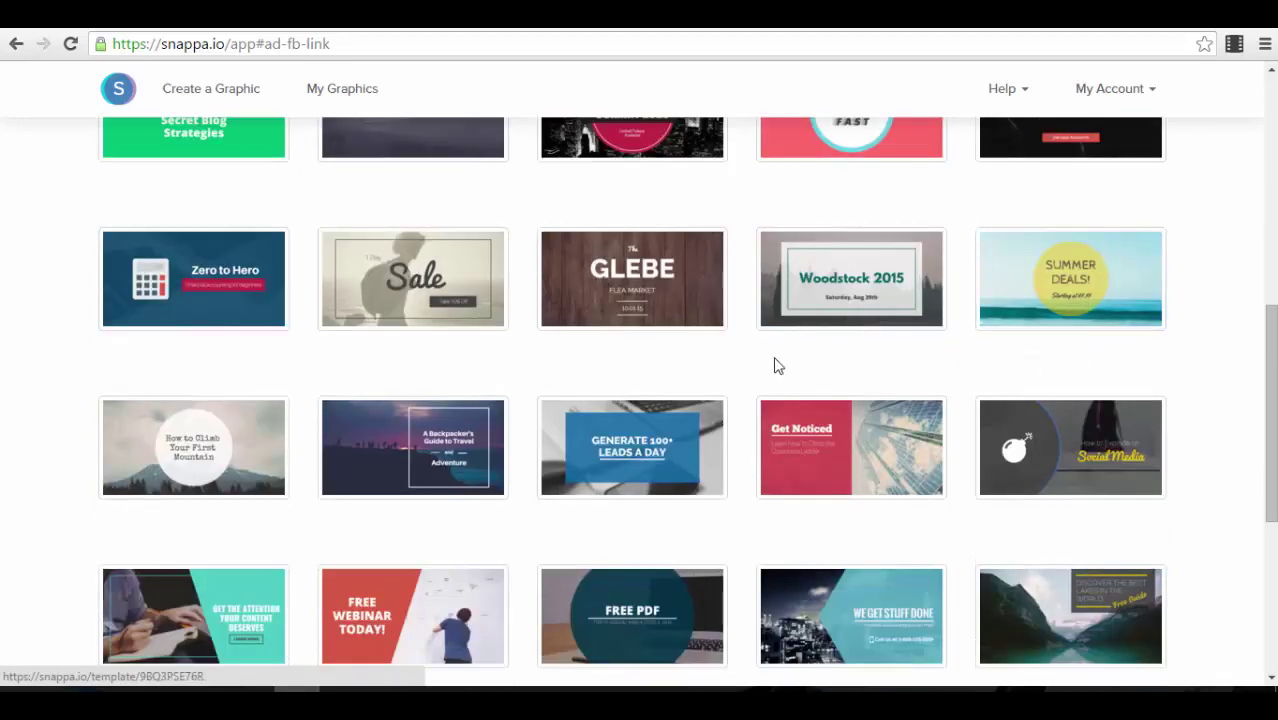
pyautogui.scroll(-3, 693, 342)
pyautogui.scroll(-1, 513, 320)
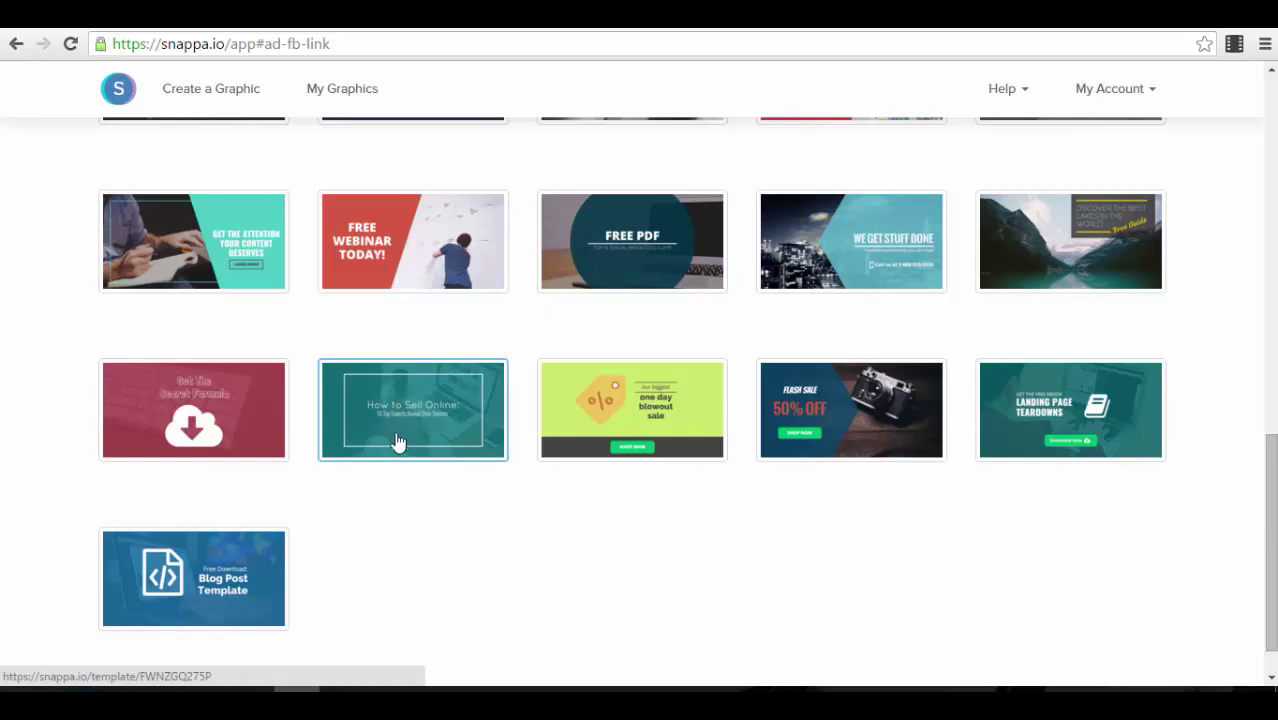
# Open the Zero to Hero template with the calculator for editing.
pyautogui.scroll(2, 846, 460)
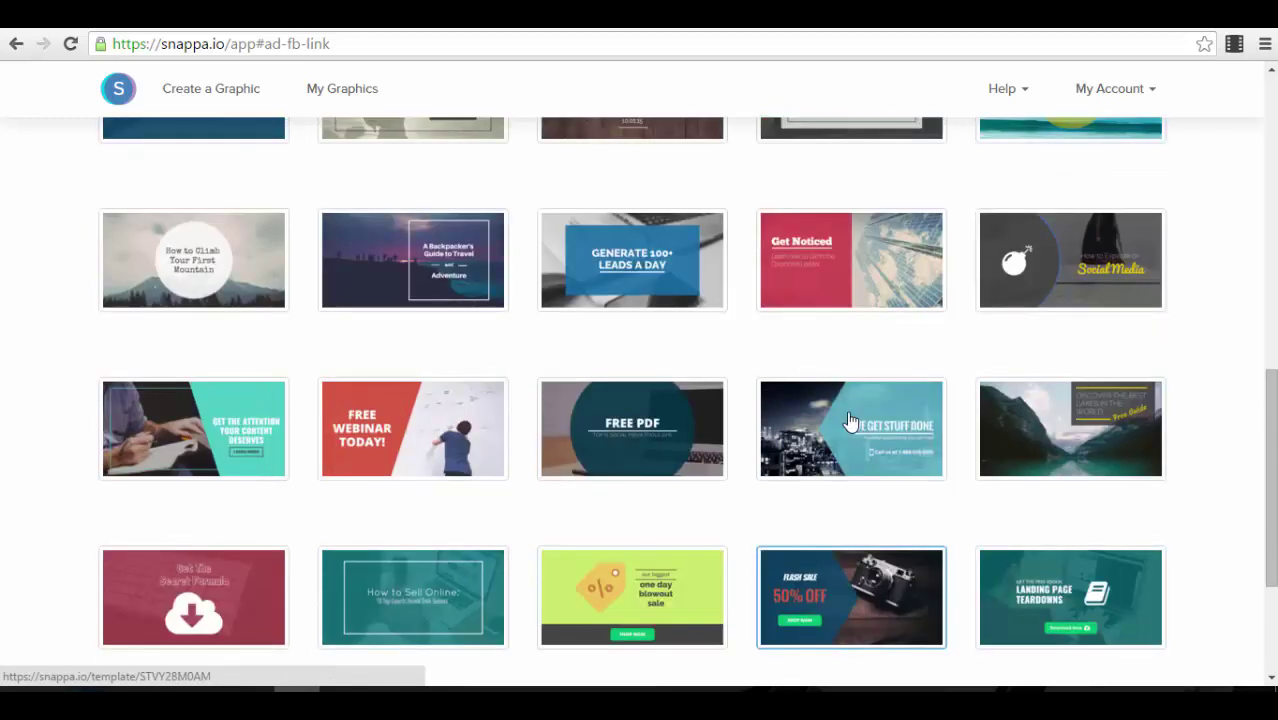
pyautogui.scroll(3, 848, 420)
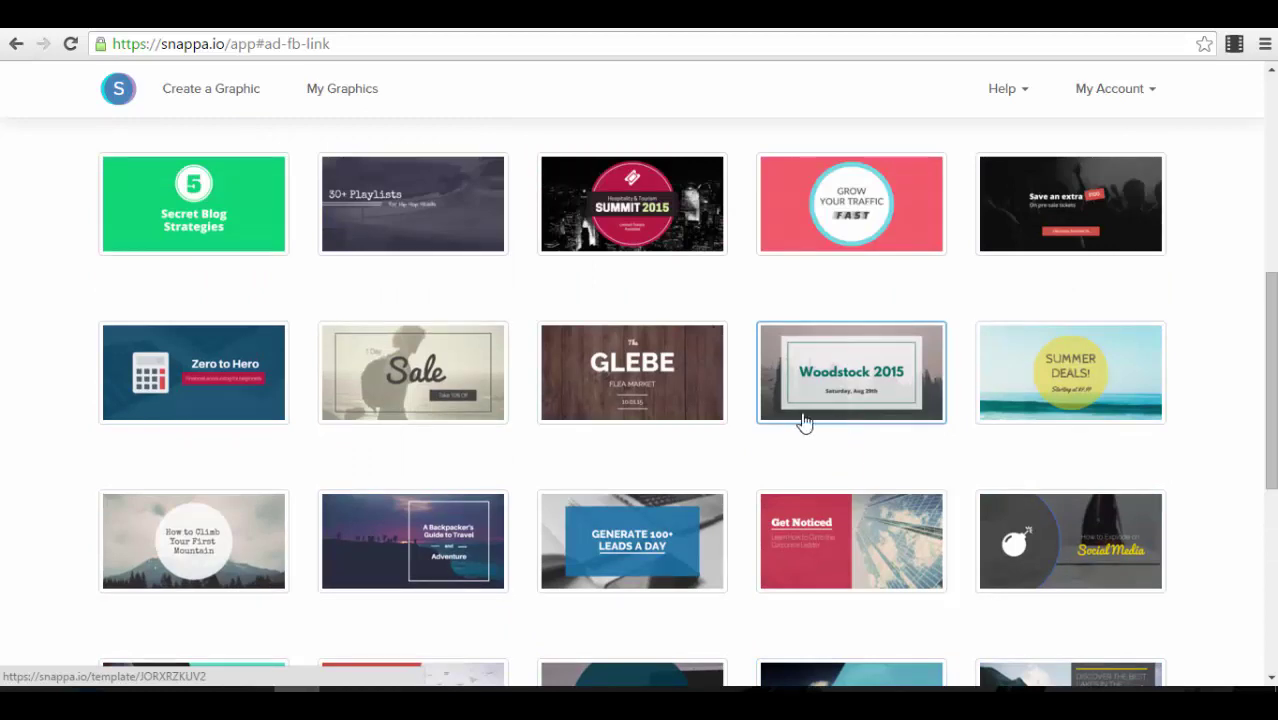
pyautogui.scroll(2, 561, 447)
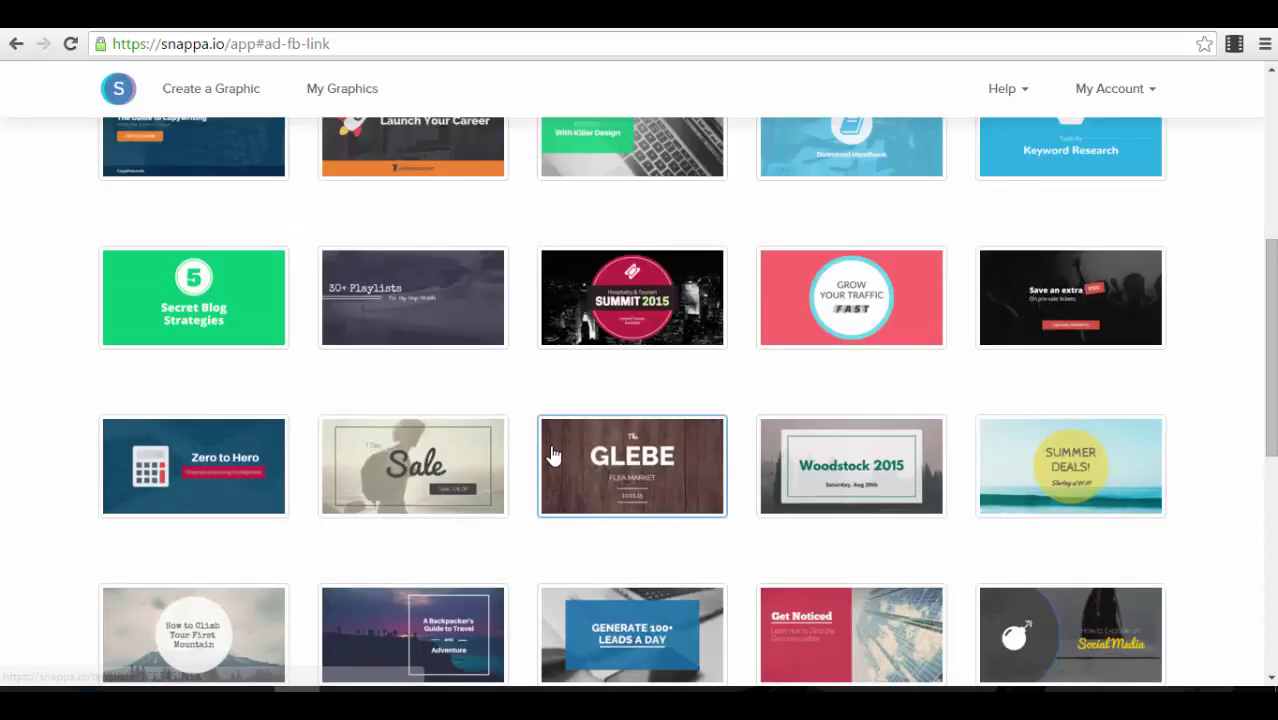
pyautogui.scroll(-1, 461, 482)
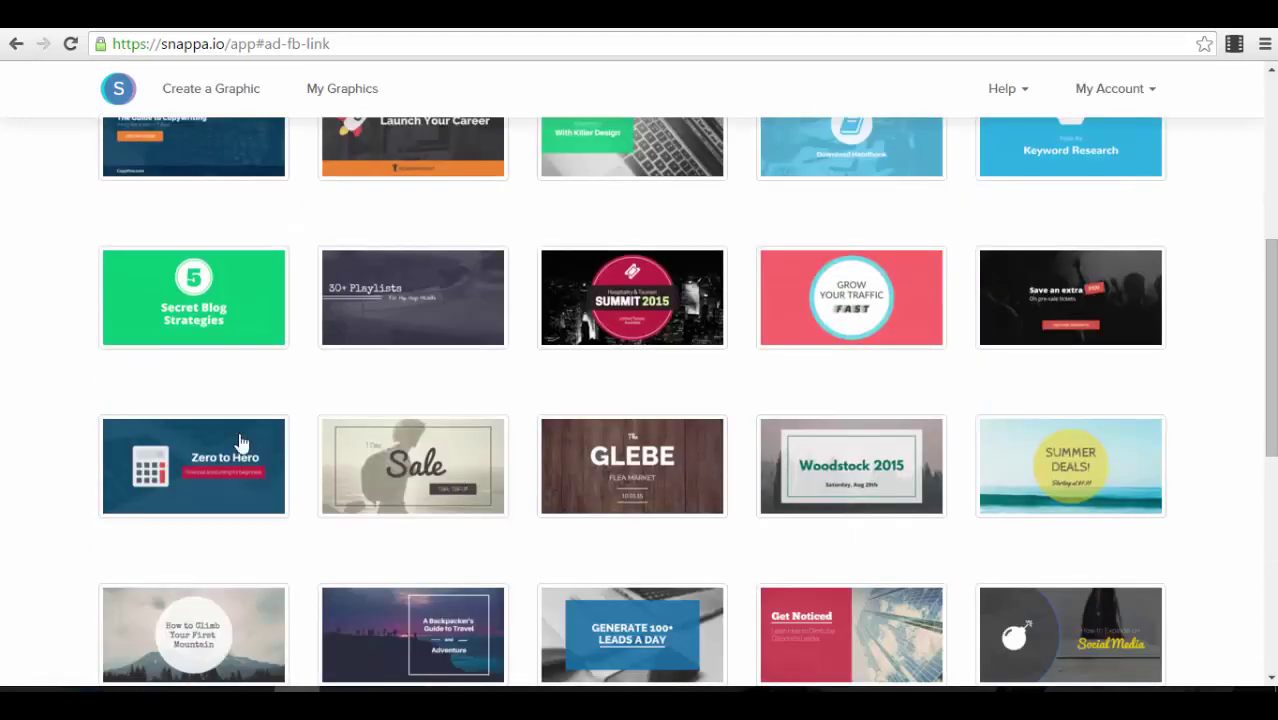
pyautogui.click(210, 455)
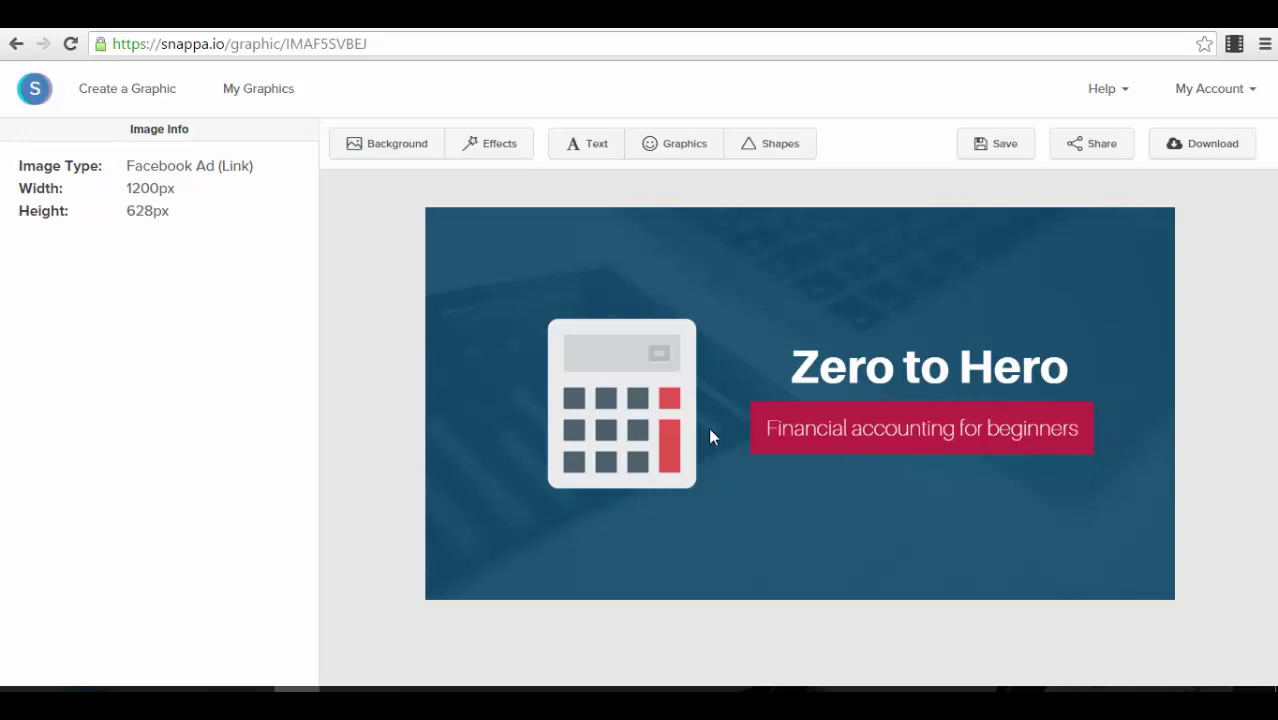
# Try out the font, size and opacity options of the "Financial accounting for beginners" text.
pyautogui.click(776, 430)
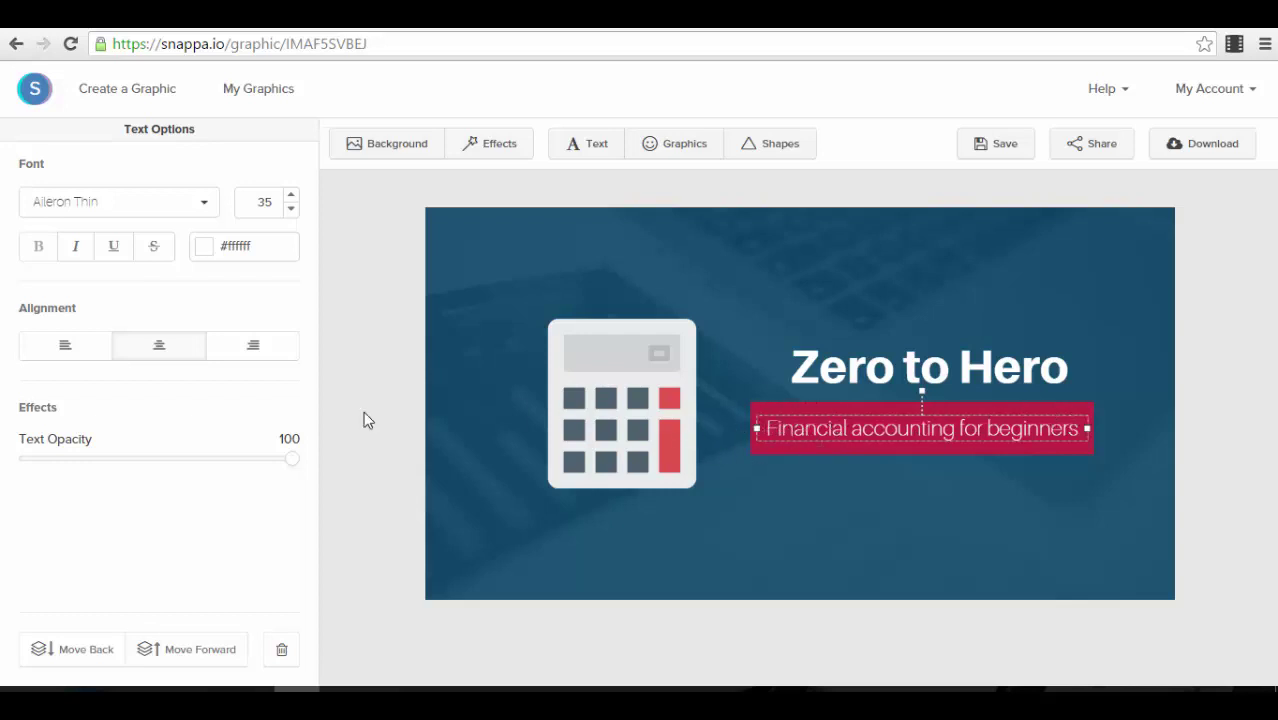
pyautogui.click(152, 209)
pyautogui.click(152, 209)
pyautogui.click(291, 195)
pyautogui.click(291, 209)
pyautogui.moveTo(291, 460); pyautogui.dragTo(390, 471)
# Slightly reduce the background's color overlay and try its blur effect.
pyautogui.click(500, 145)
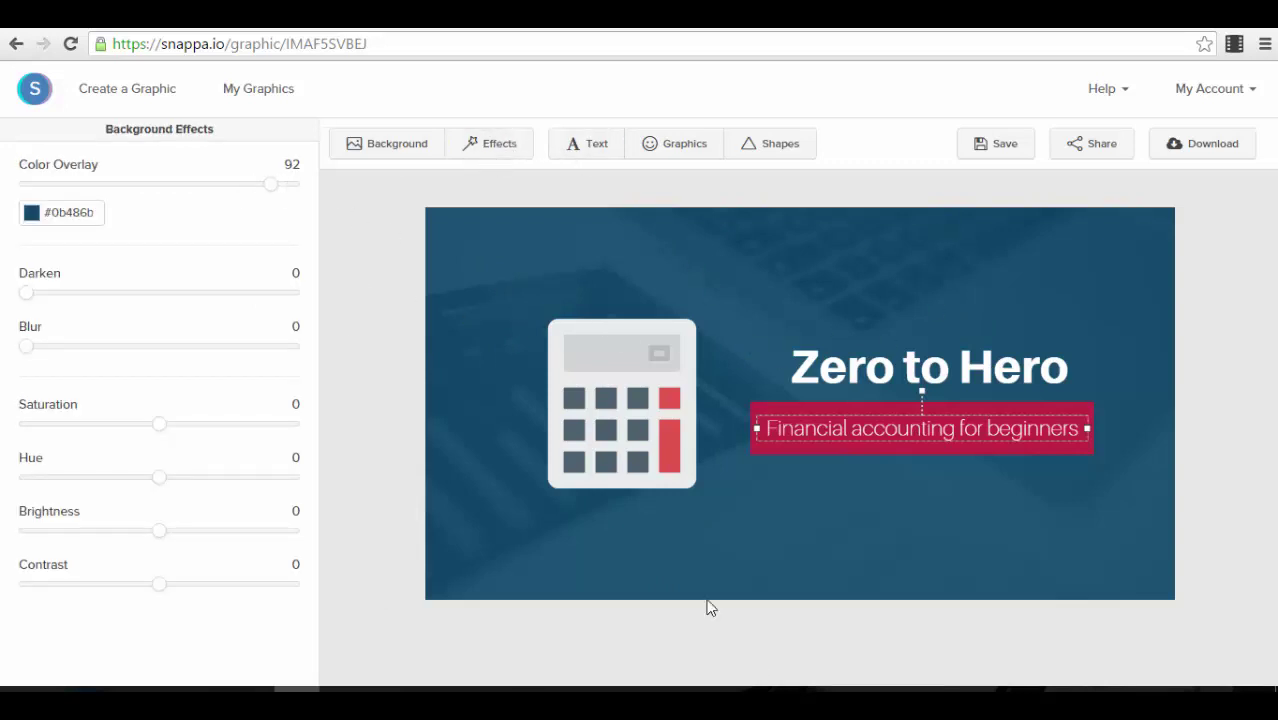
pyautogui.moveTo(266, 192)
pyautogui.mouseDown()
pyautogui.moveTo(88, 203)
pyautogui.moveTo(264, 210)
pyautogui.mouseUp()
pyautogui.moveTo(28, 349)
pyautogui.mouseDown()
pyautogui.moveTo(128, 356)
pyautogui.moveTo(6, 338)
pyautogui.mouseUp()
# Try out the calculator graphic's opacity and show the text options of the Zero to Hero title.
pyautogui.click(630, 352)
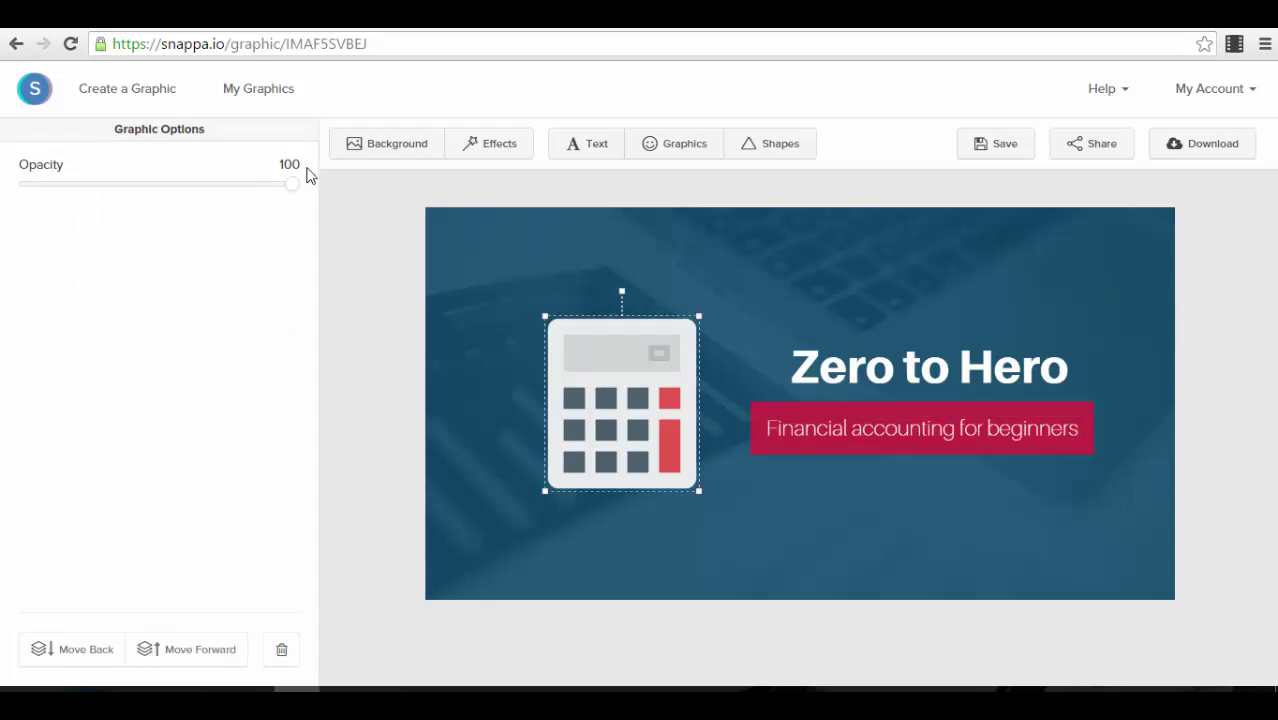
pyautogui.moveTo(291, 184); pyautogui.dragTo(394, 191)
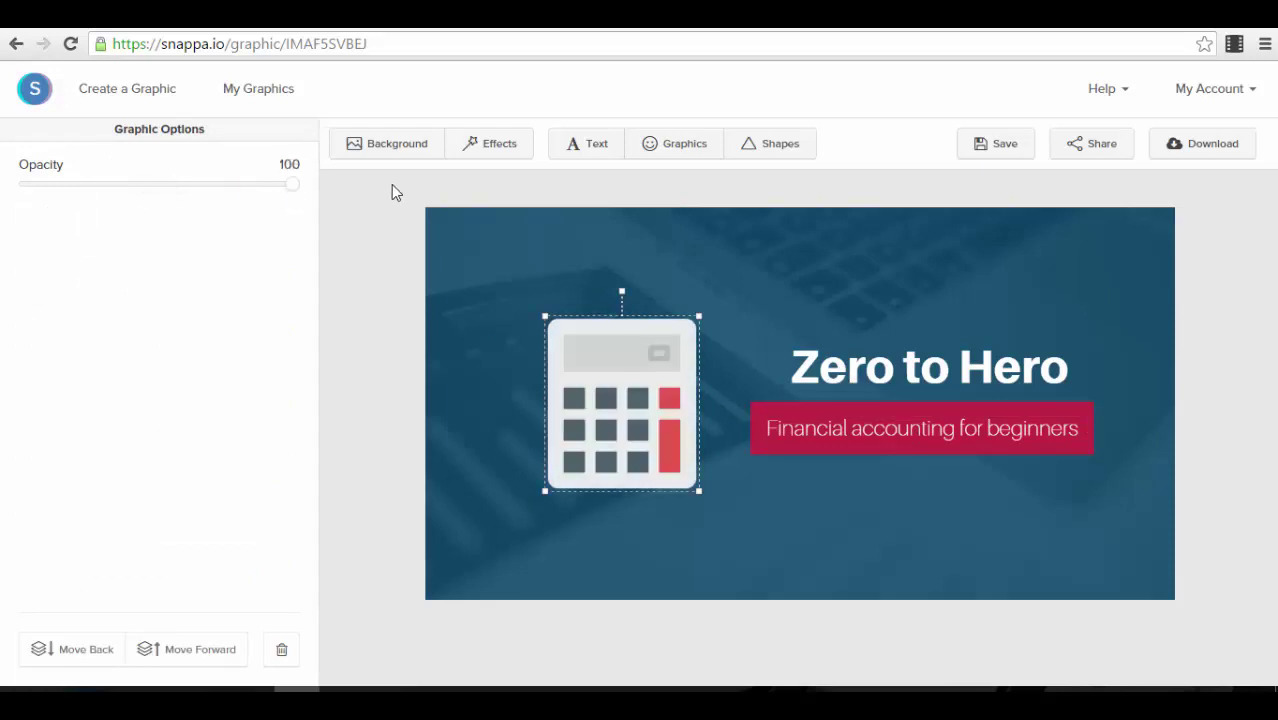
pyautogui.click(873, 367)
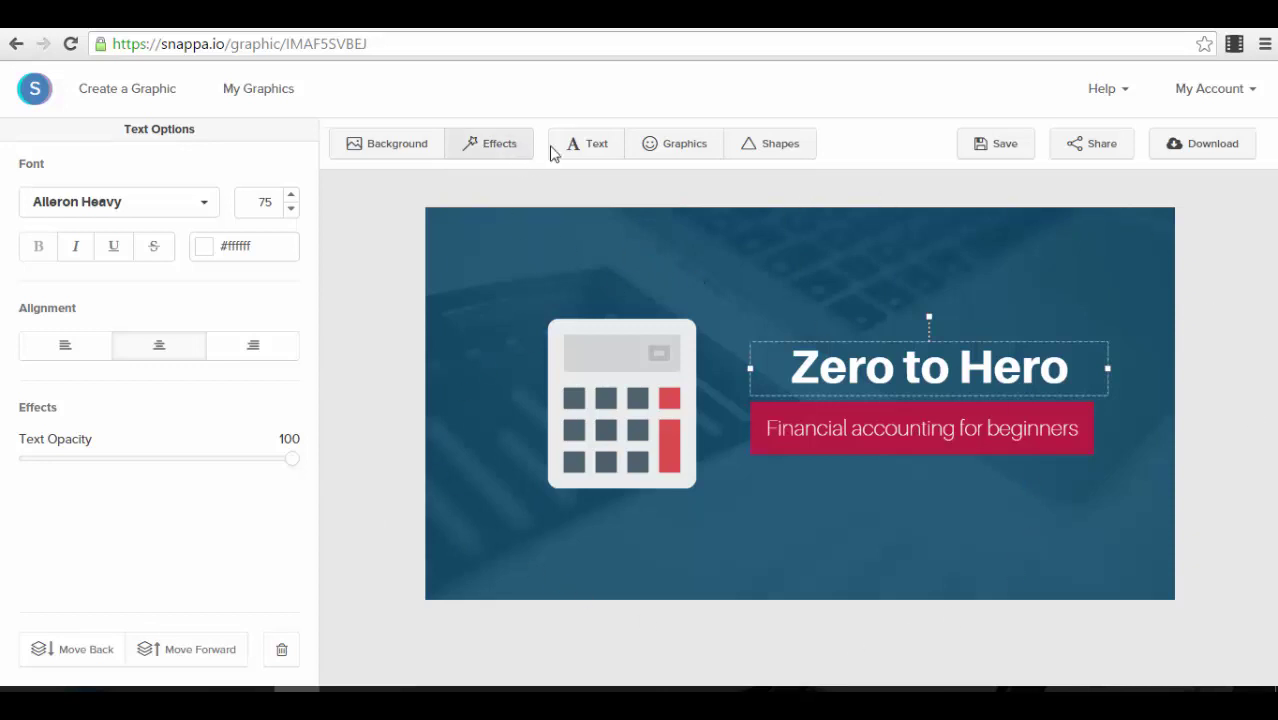
# Browse the stock background images and look at the option for uploading an own background image.
pyautogui.click(380, 150)
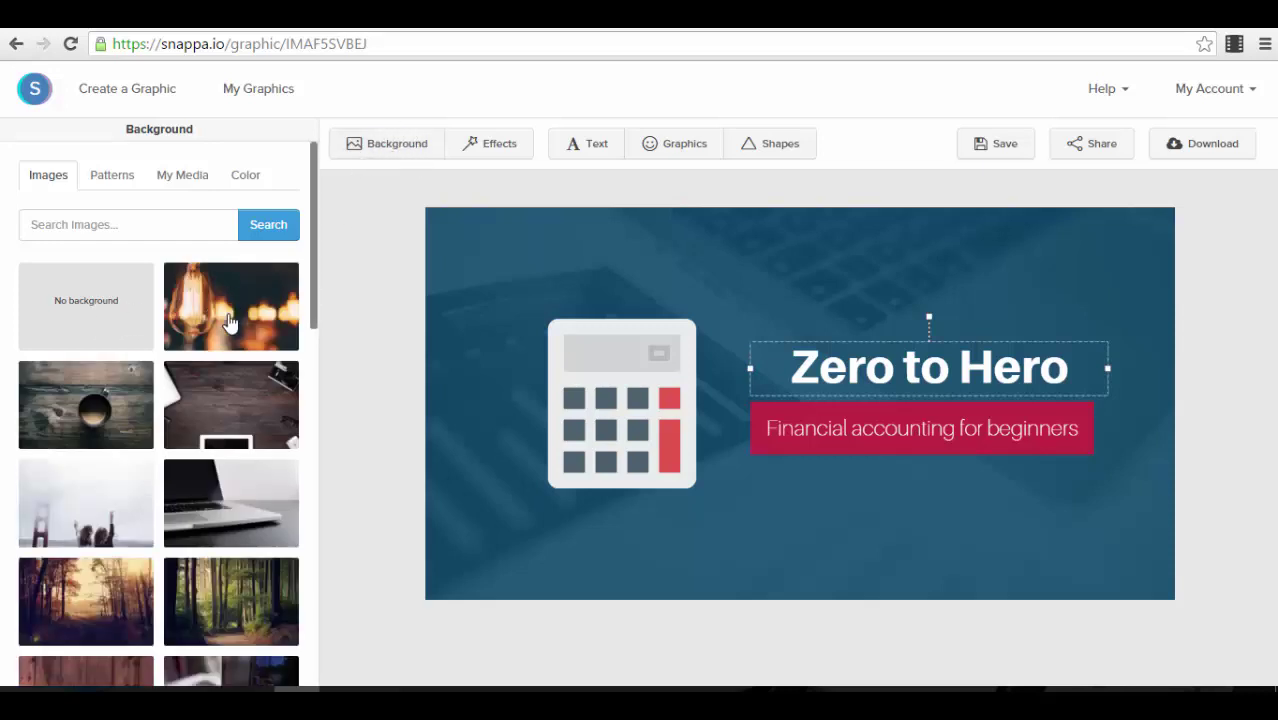
pyautogui.scroll(-3, 210, 440)
pyautogui.scroll(-1, 140, 300)
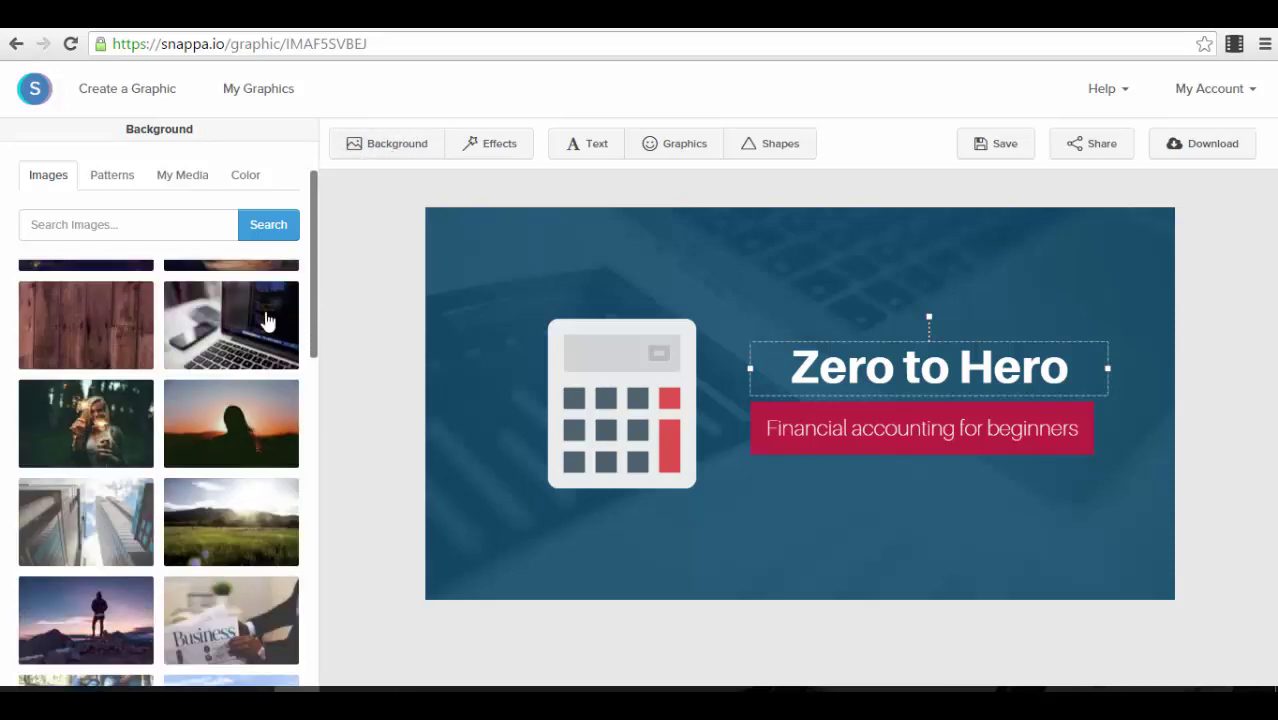
pyautogui.scroll(-3, 237, 405)
pyautogui.scroll(-4, 218, 398)
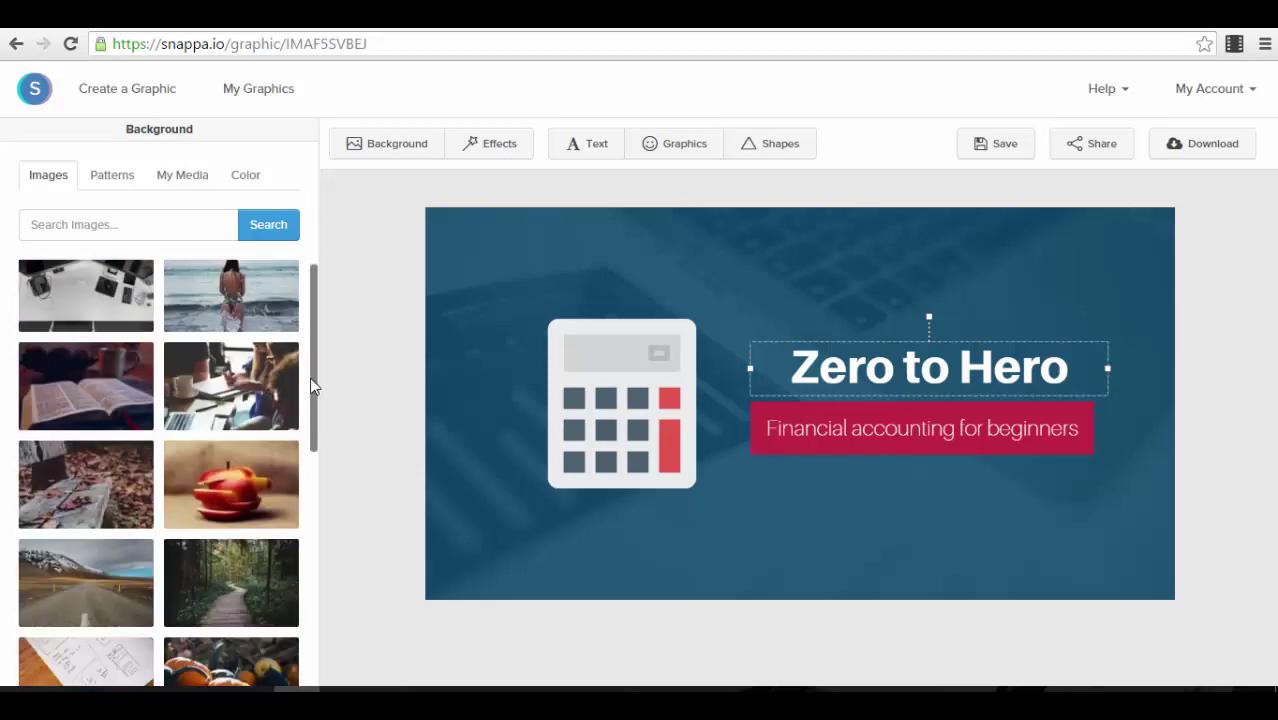
pyautogui.moveTo(317, 344); pyautogui.dragTo(322, 428)
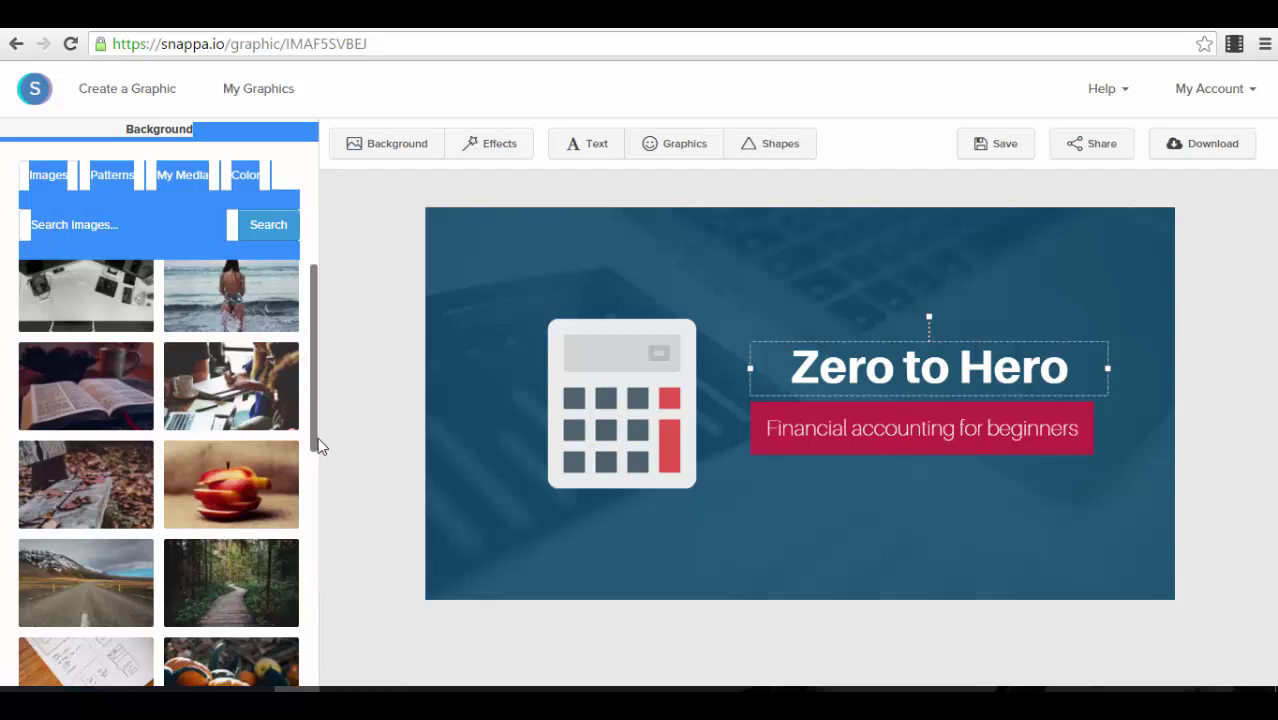
pyautogui.click(371, 403)
pyautogui.click(196, 188)
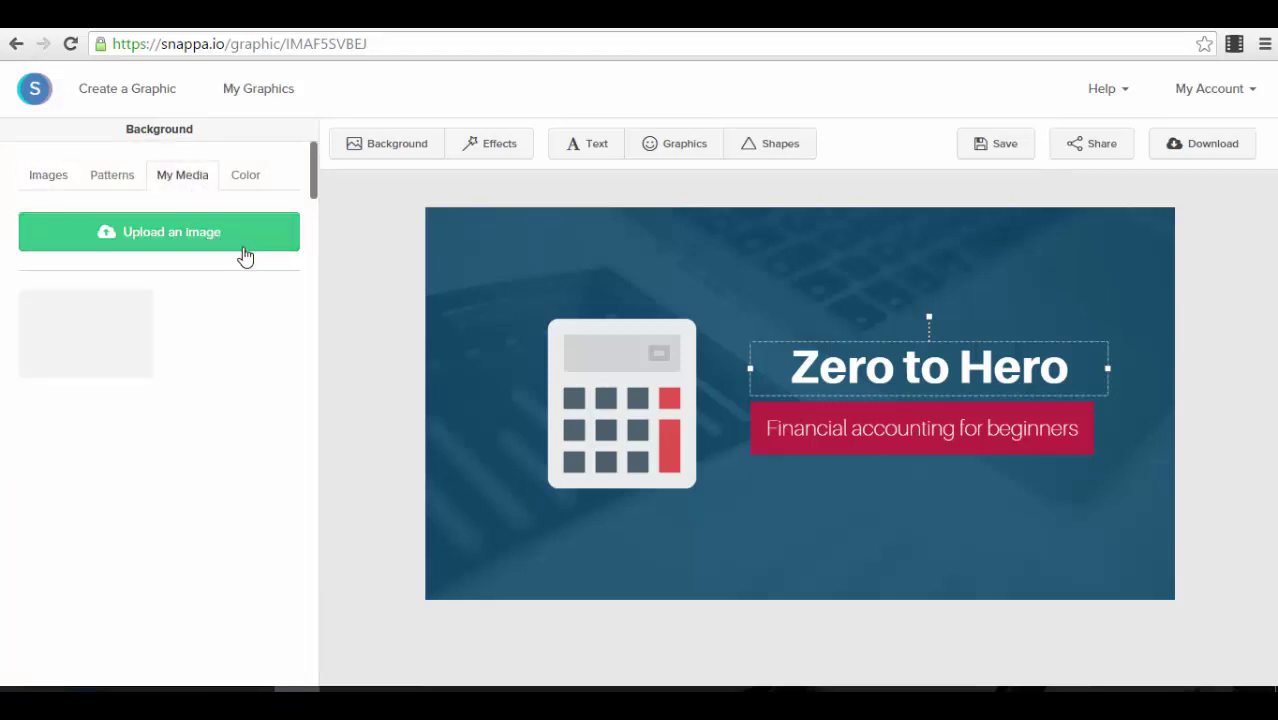
pyautogui.click(60, 176)
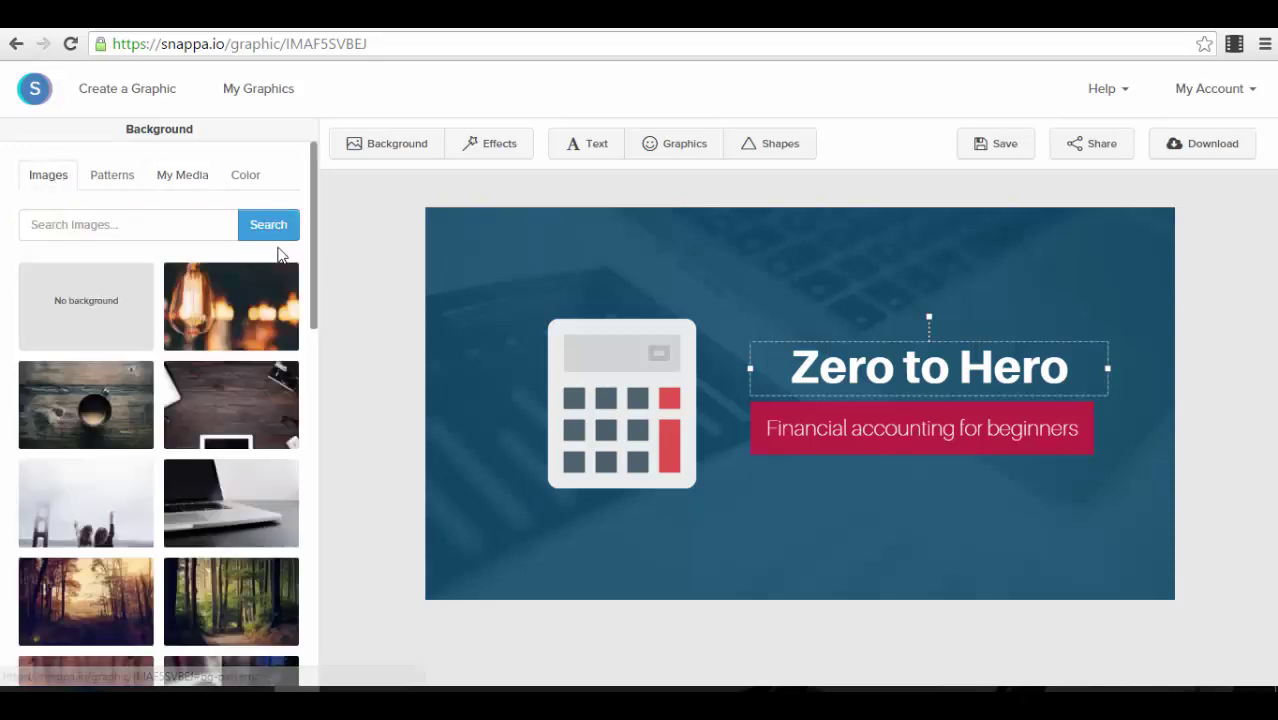
# Try the light bulb photo as the background, then replace it with the coffee cup on dark wood photo.
pyautogui.click(236, 310)
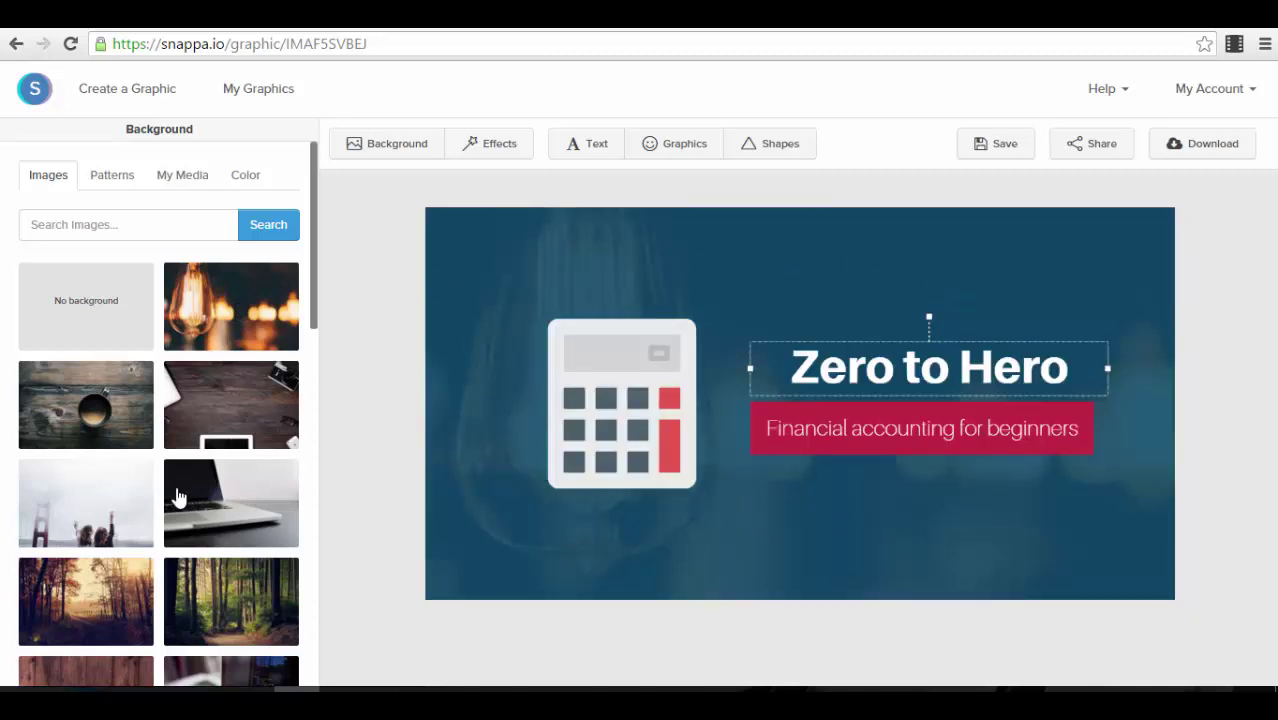
pyautogui.scroll(-1, 150, 410)
pyautogui.click(131, 345)
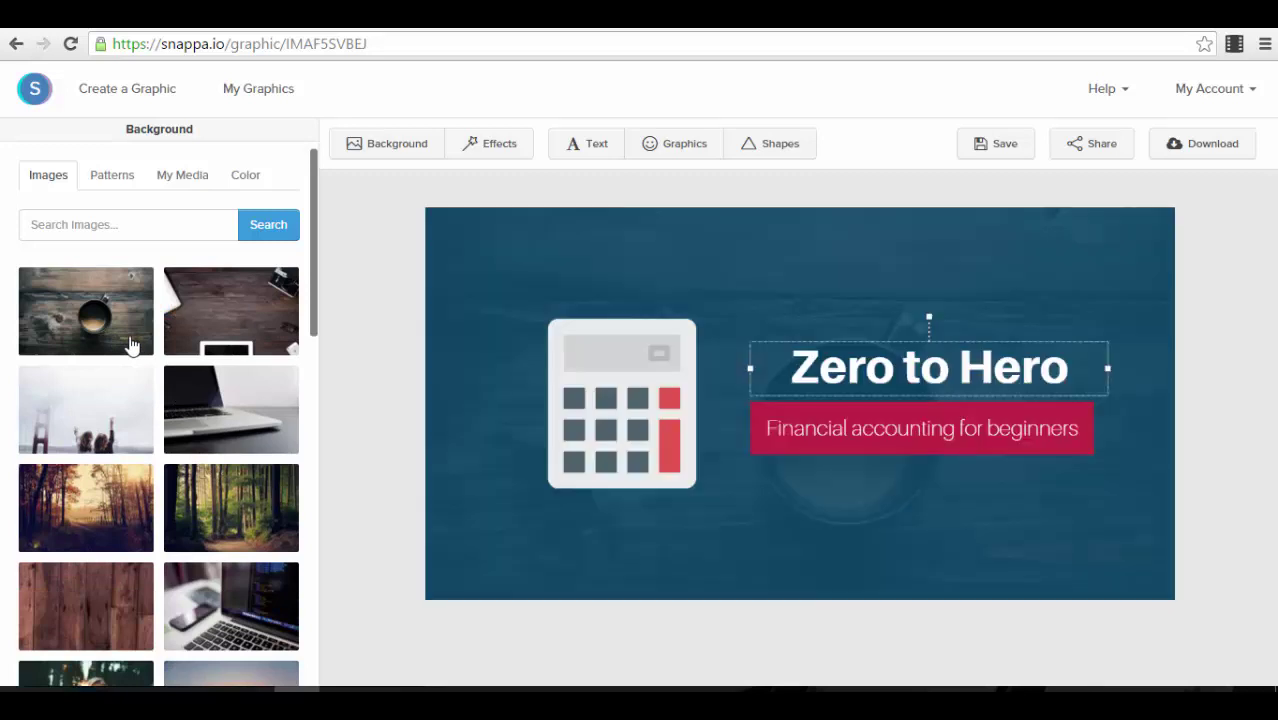
# Browse the background patterns, check the image type and dimensions, and look at the solid background color option.
pyautogui.click(104, 186)
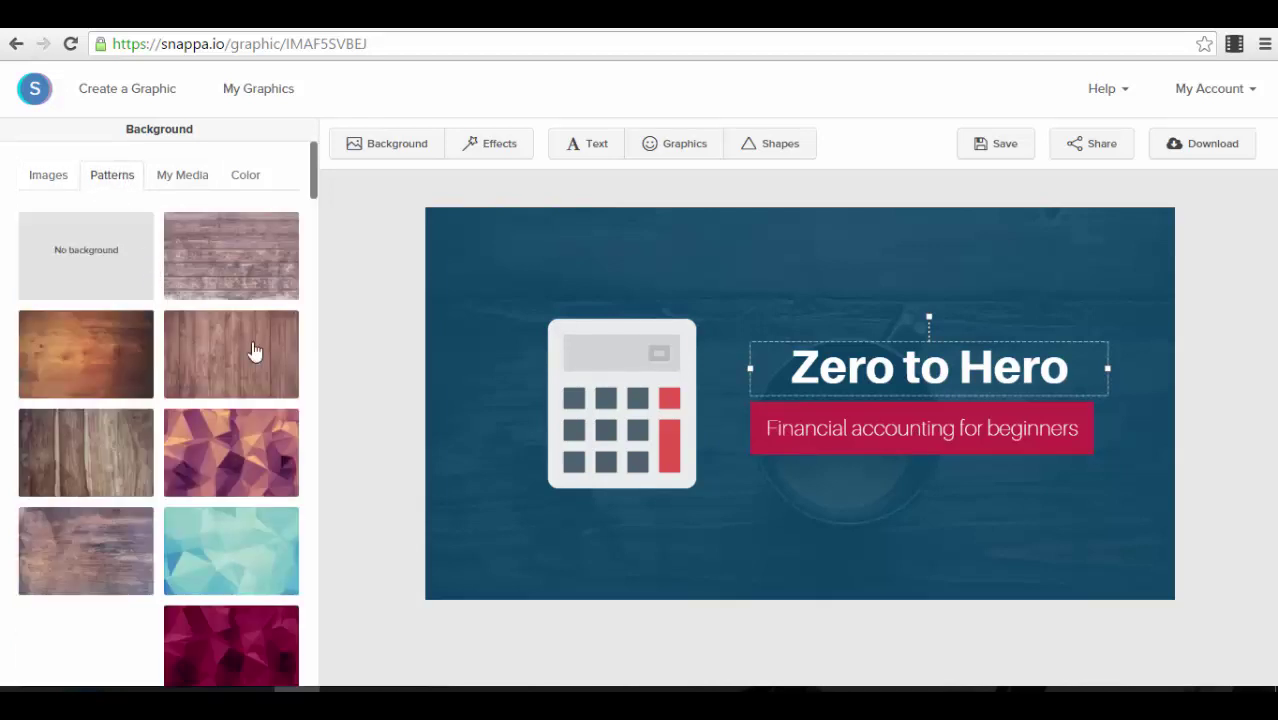
pyautogui.scroll(-1, 255, 352)
pyautogui.scroll(-12, 255, 352)
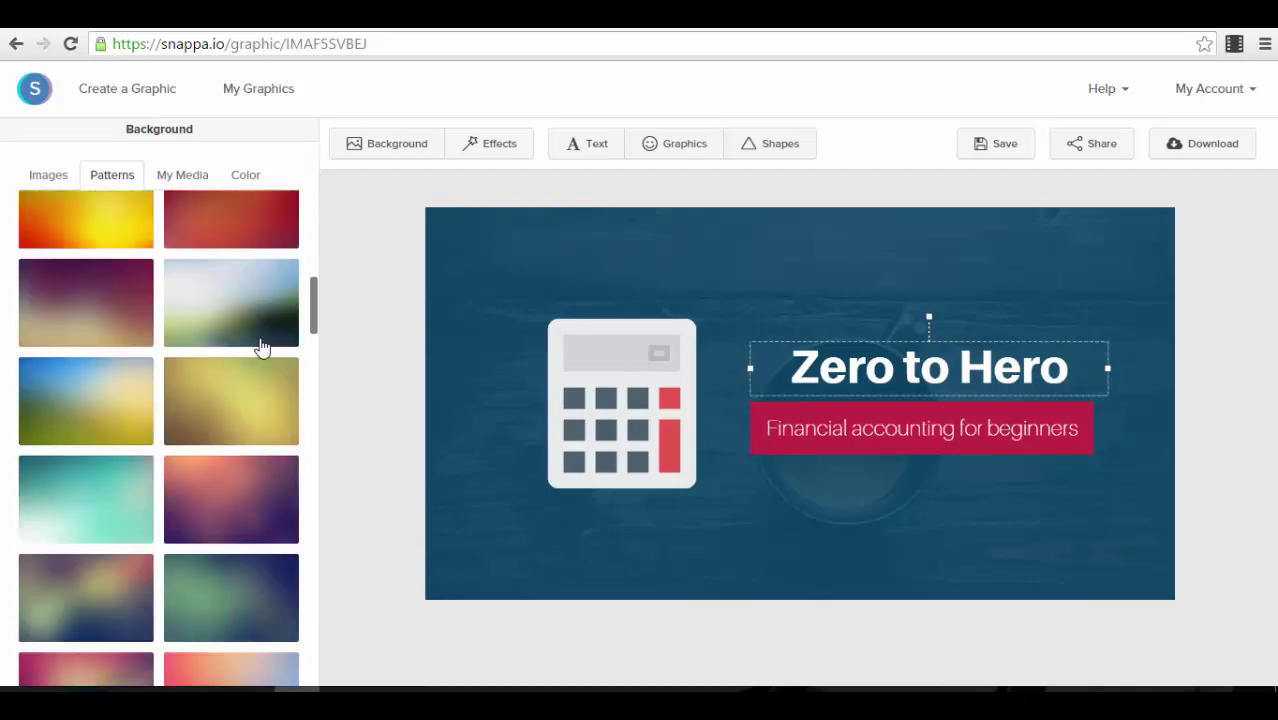
pyautogui.scroll(-3, 258, 348)
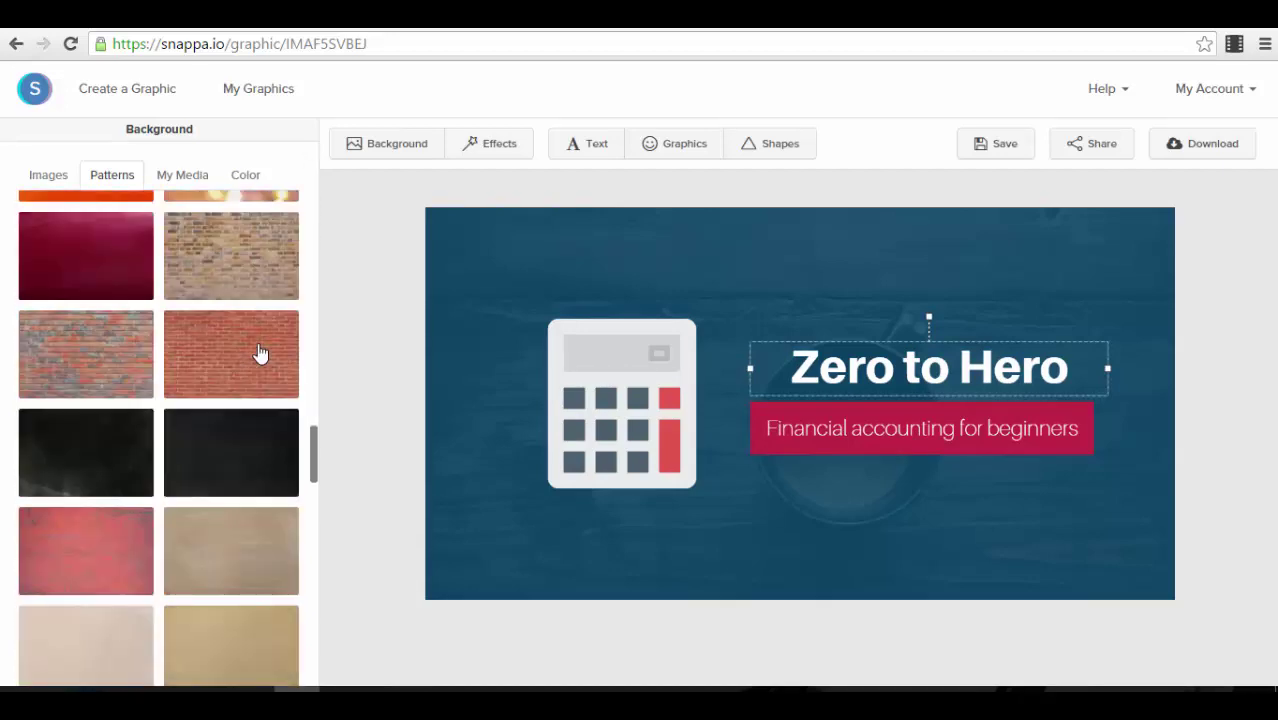
pyautogui.scroll(10, 249, 352)
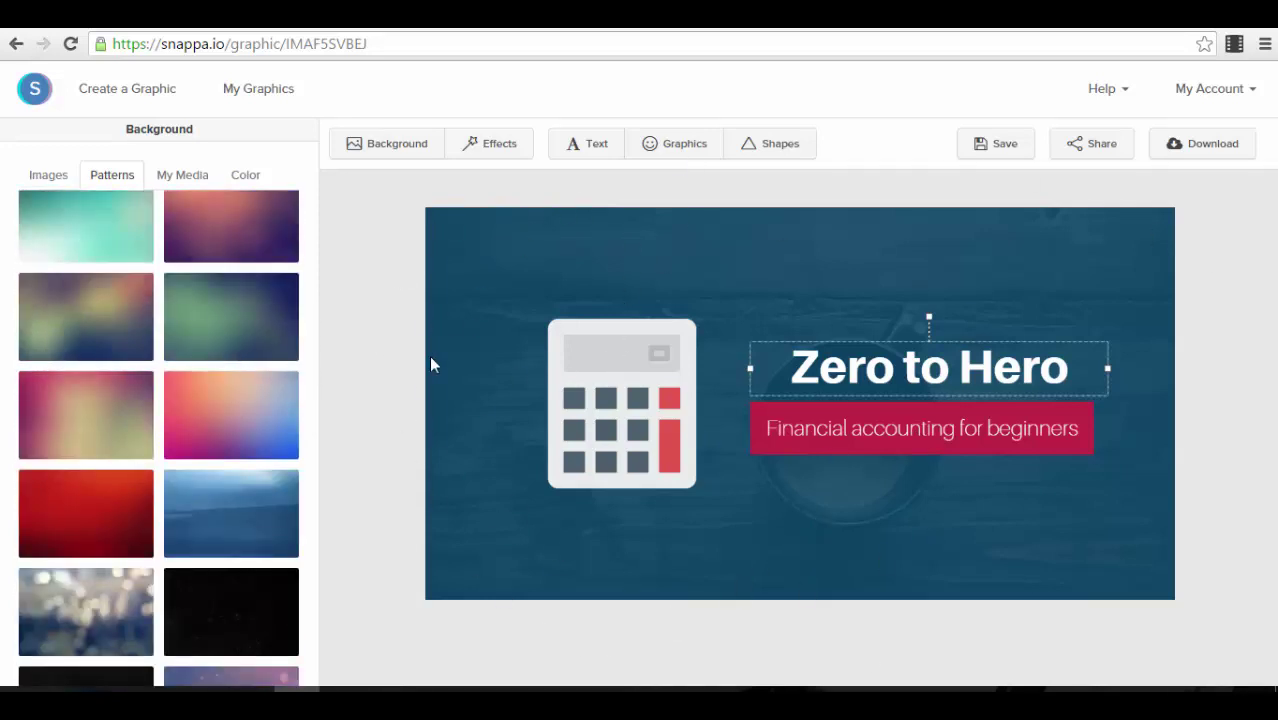
pyautogui.click(1011, 298)
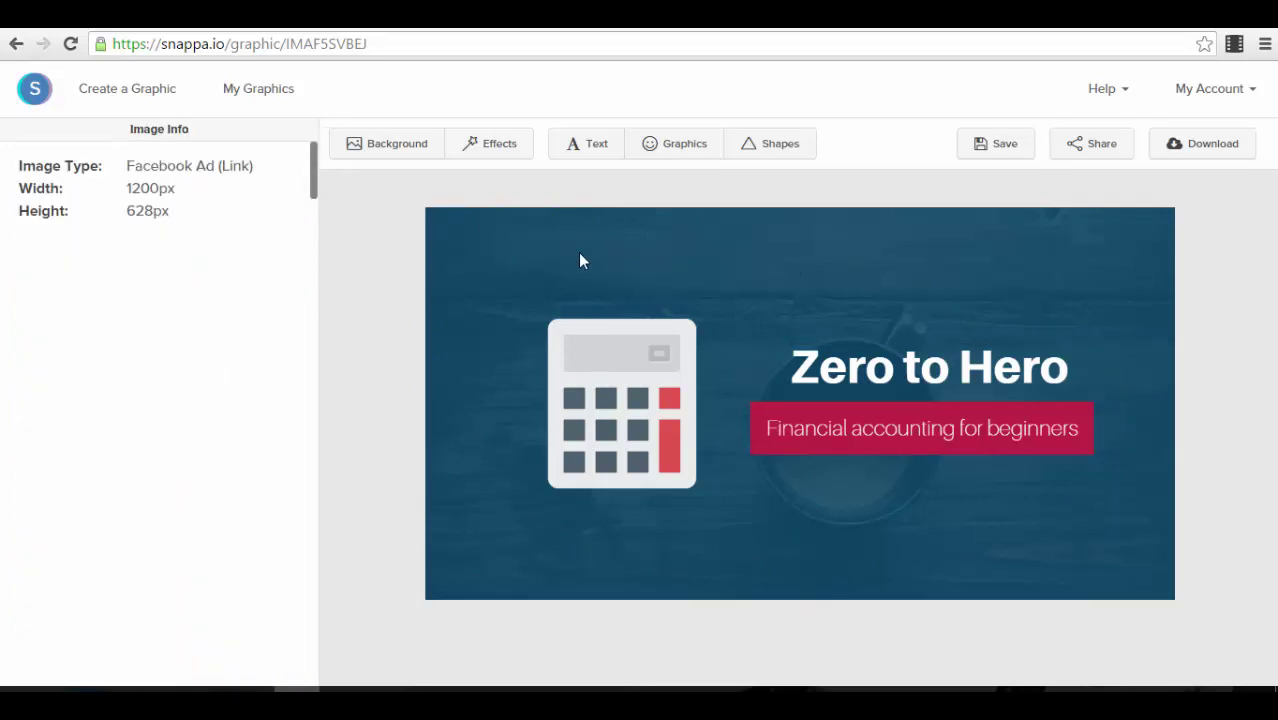
pyautogui.click(397, 145)
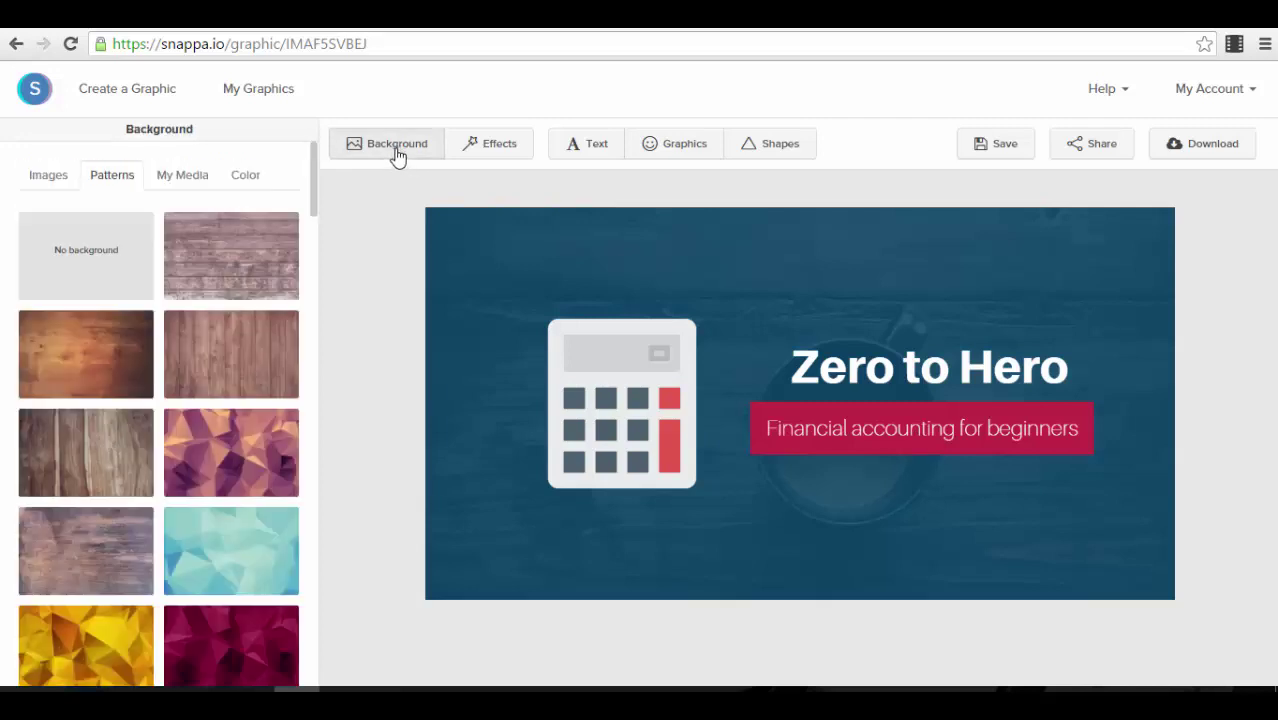
pyautogui.scroll(-4, 244, 330)
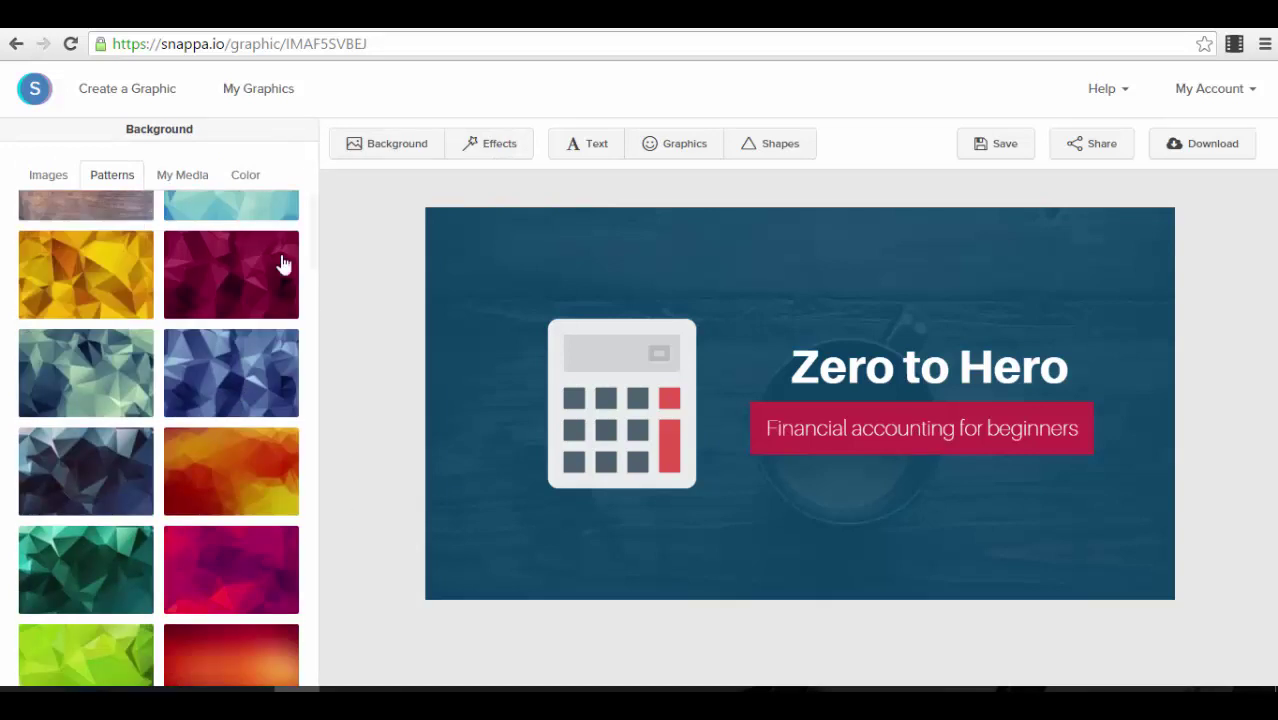
pyautogui.click(247, 175)
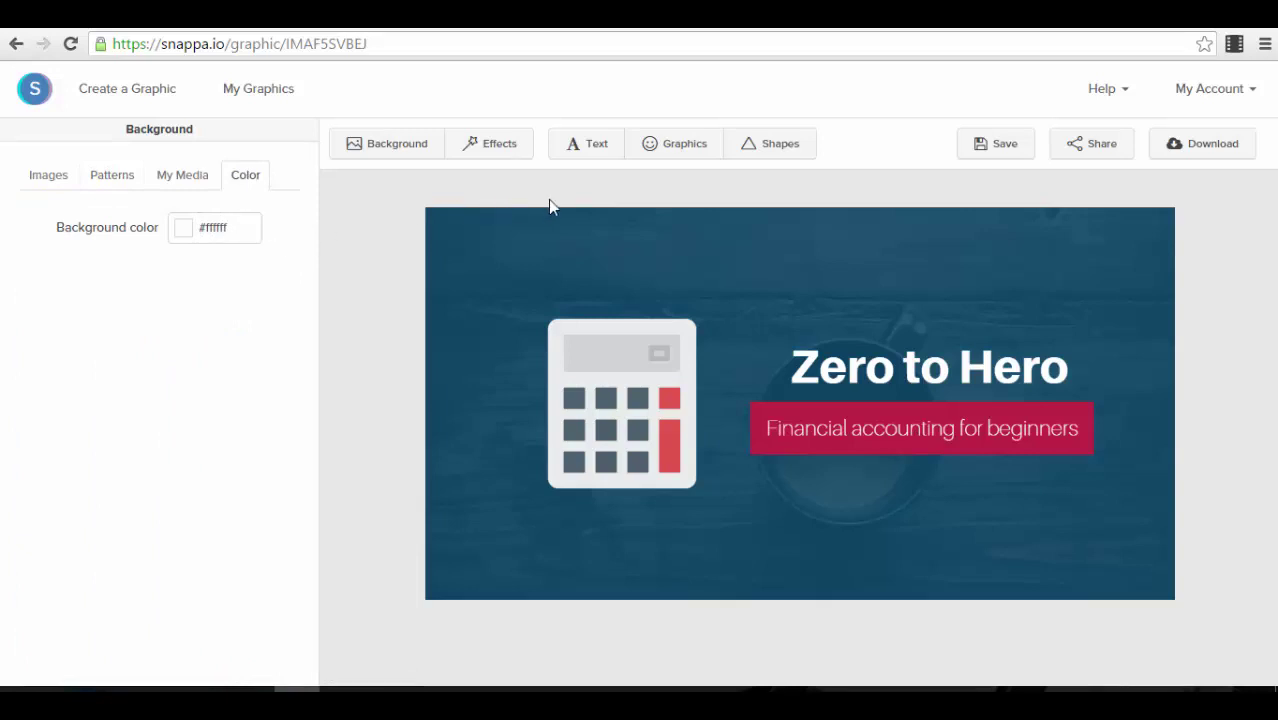
# Look through the available graphics and delete the calculator graphic from the ad.
pyautogui.click(663, 144)
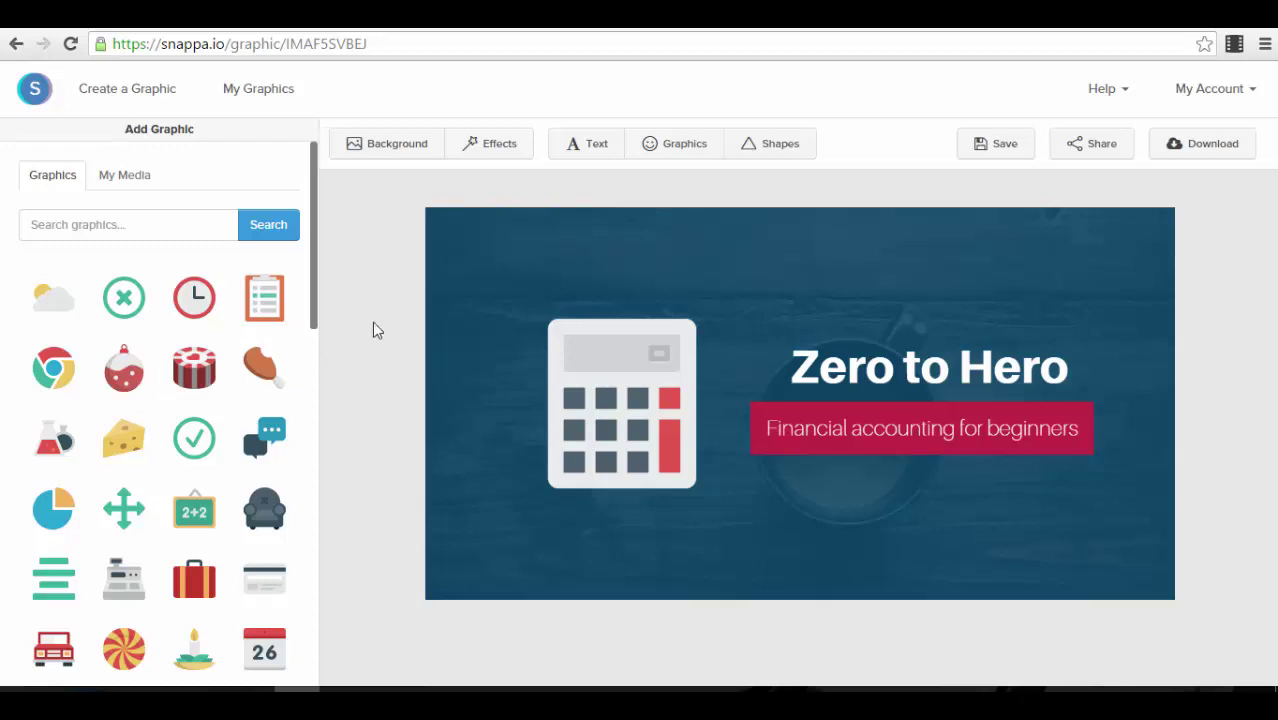
pyautogui.click(637, 376)
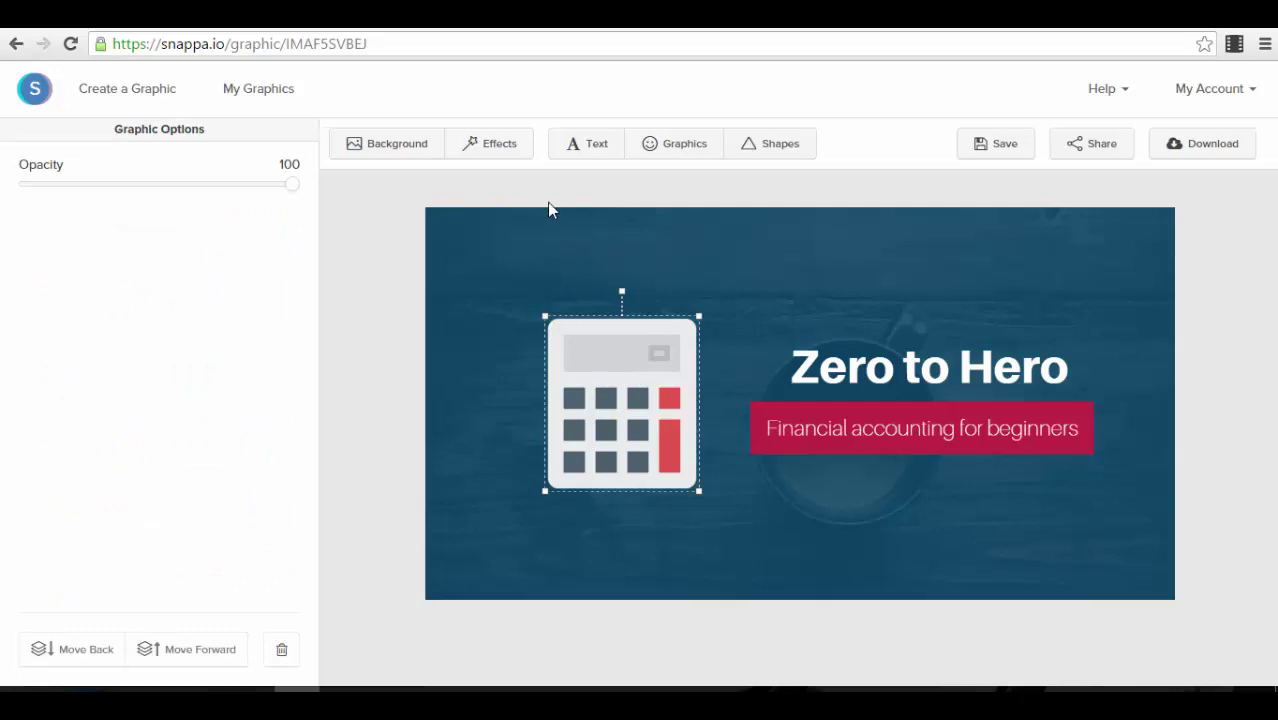
pyautogui.click(688, 148)
pyautogui.scroll(-5, 245, 432)
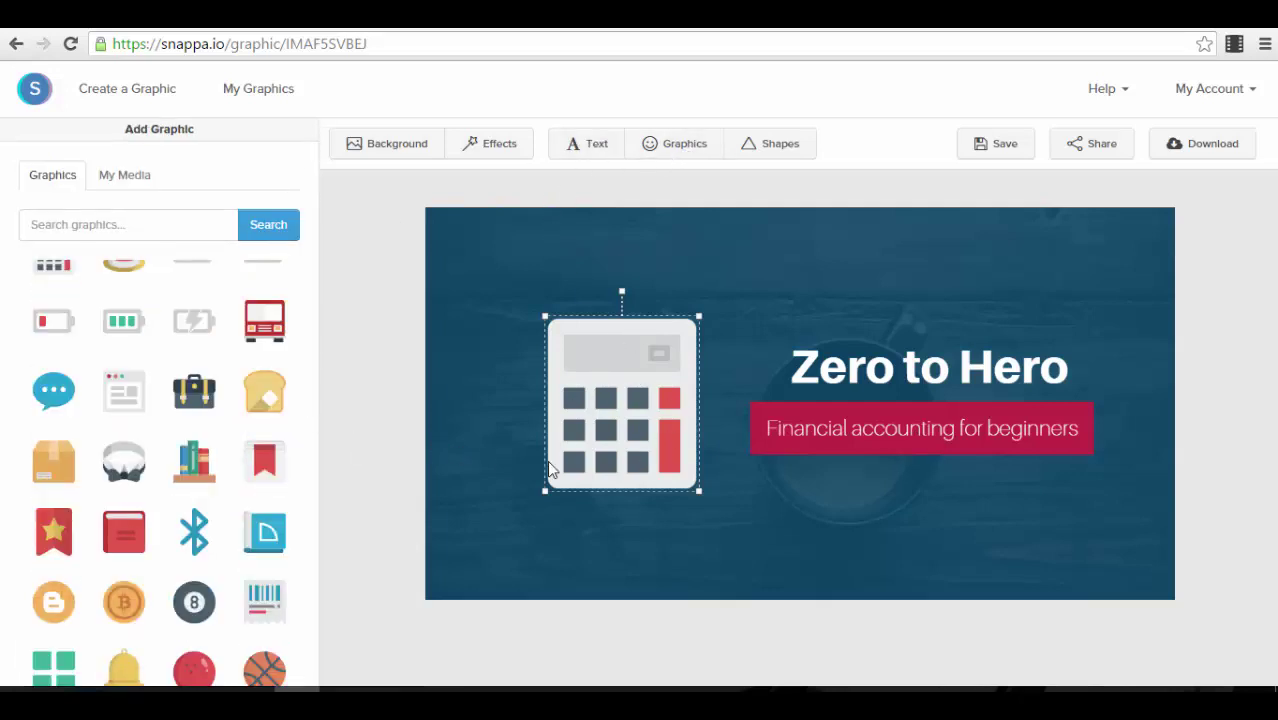
pyautogui.press('Delete')
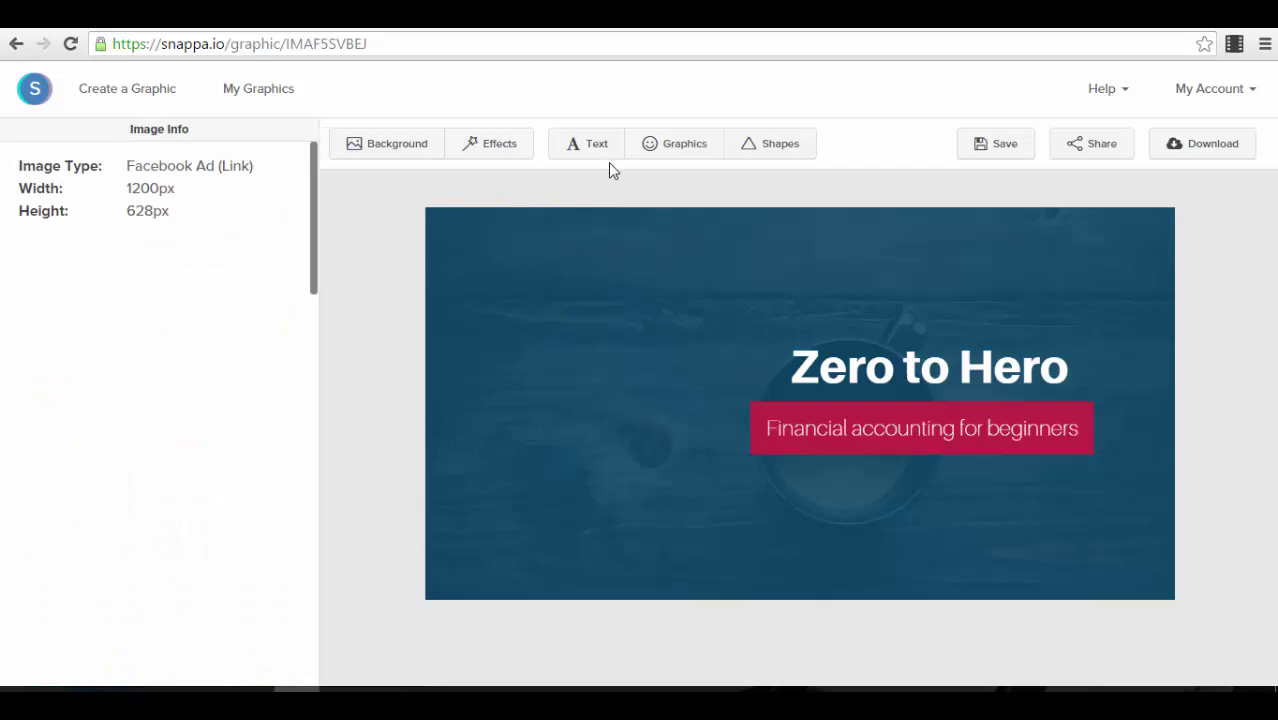
# Add the red calendar graphic showing 26 and place it beside the Zero to Hero text where the calculator was.
pyautogui.click(651, 146)
pyautogui.scroll(-1, 123, 448)
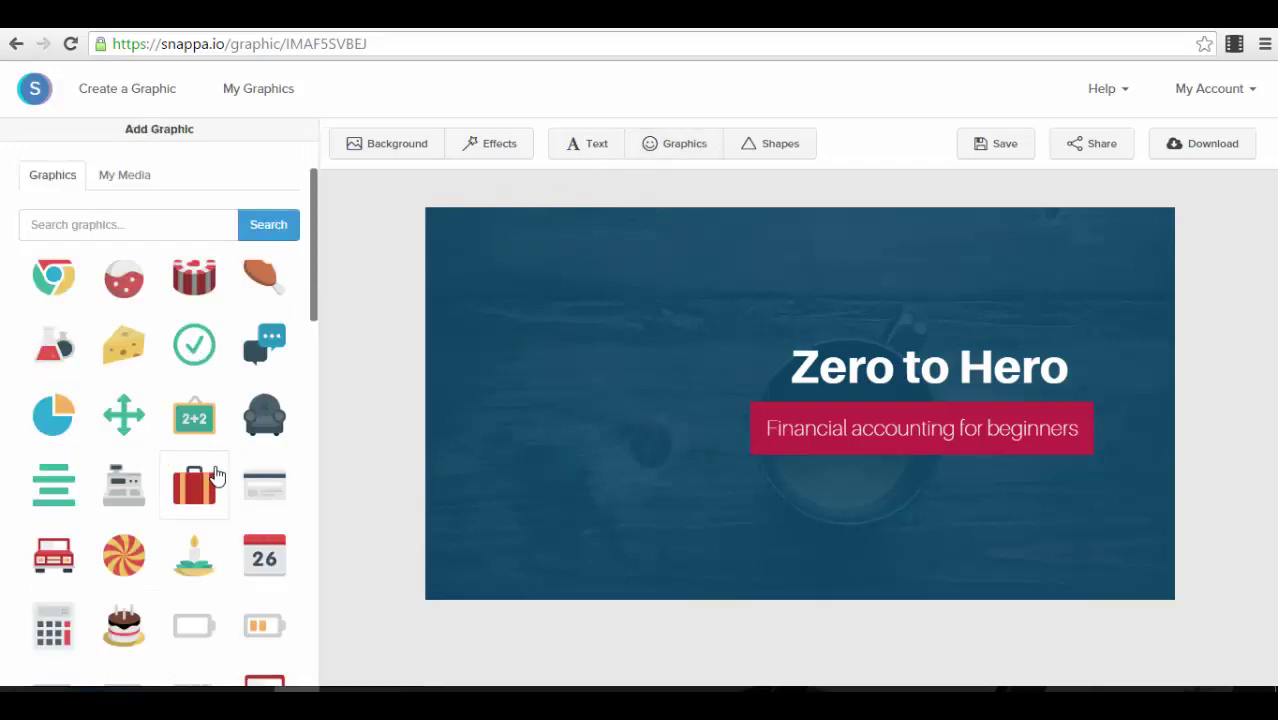
pyautogui.scroll(-1, 217, 474)
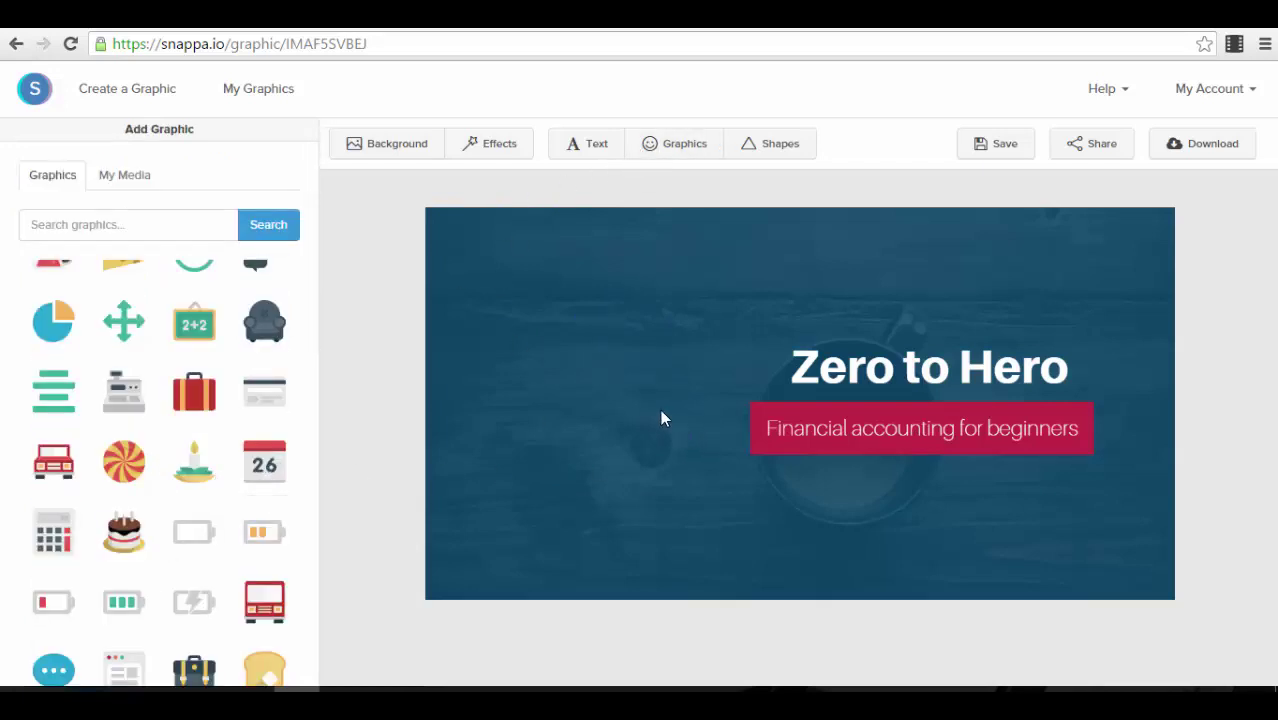
pyautogui.click(262, 478)
pyautogui.moveTo(799, 410); pyautogui.dragTo(710, 494)
pyautogui.moveTo(656, 451); pyautogui.dragTo(639, 428)
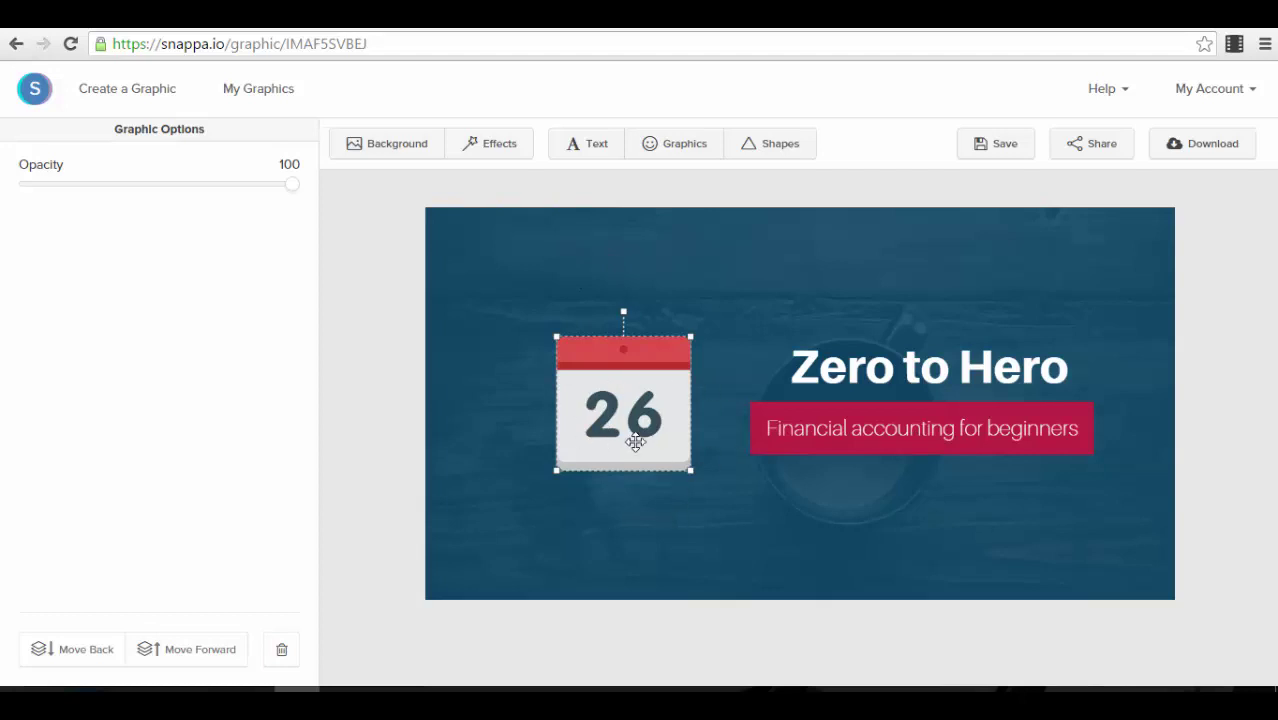
# Browse the library of ready-made graphics for the ad, and look over the available filled and outlined shapes.
pyautogui.click(662, 158)
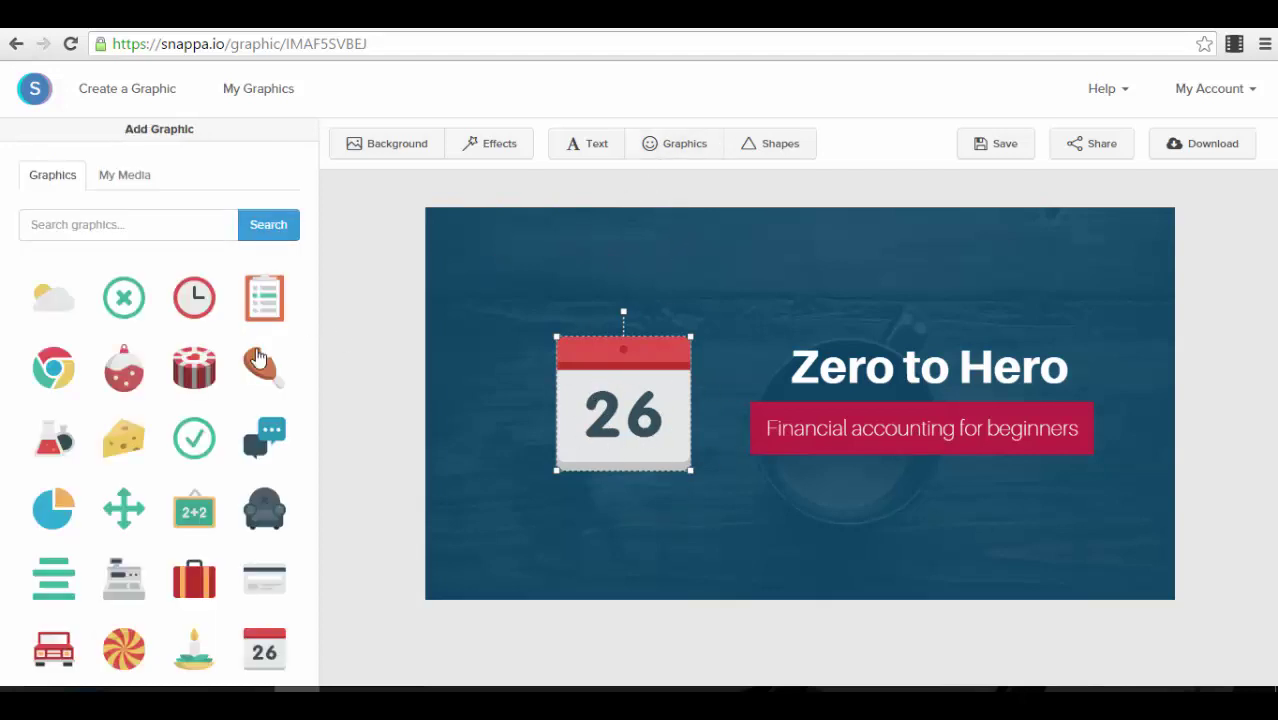
pyautogui.scroll(-1, 140, 440)
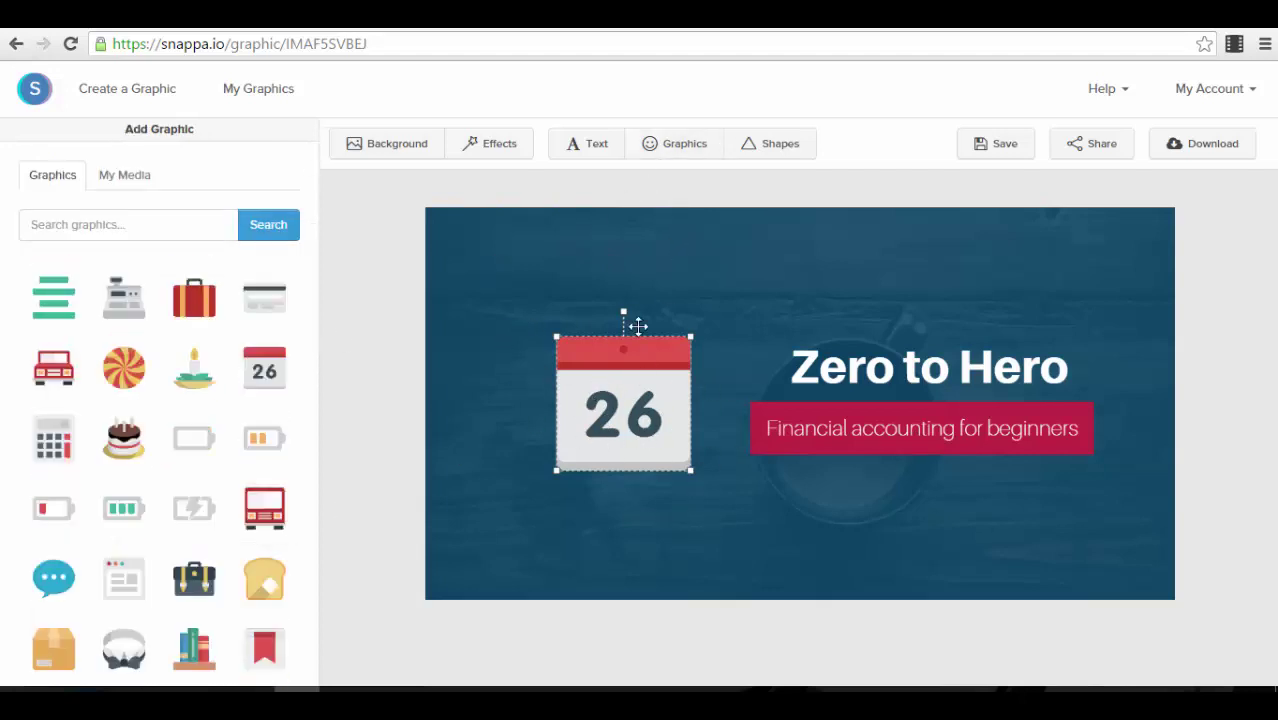
pyautogui.scroll(-3, 220, 468)
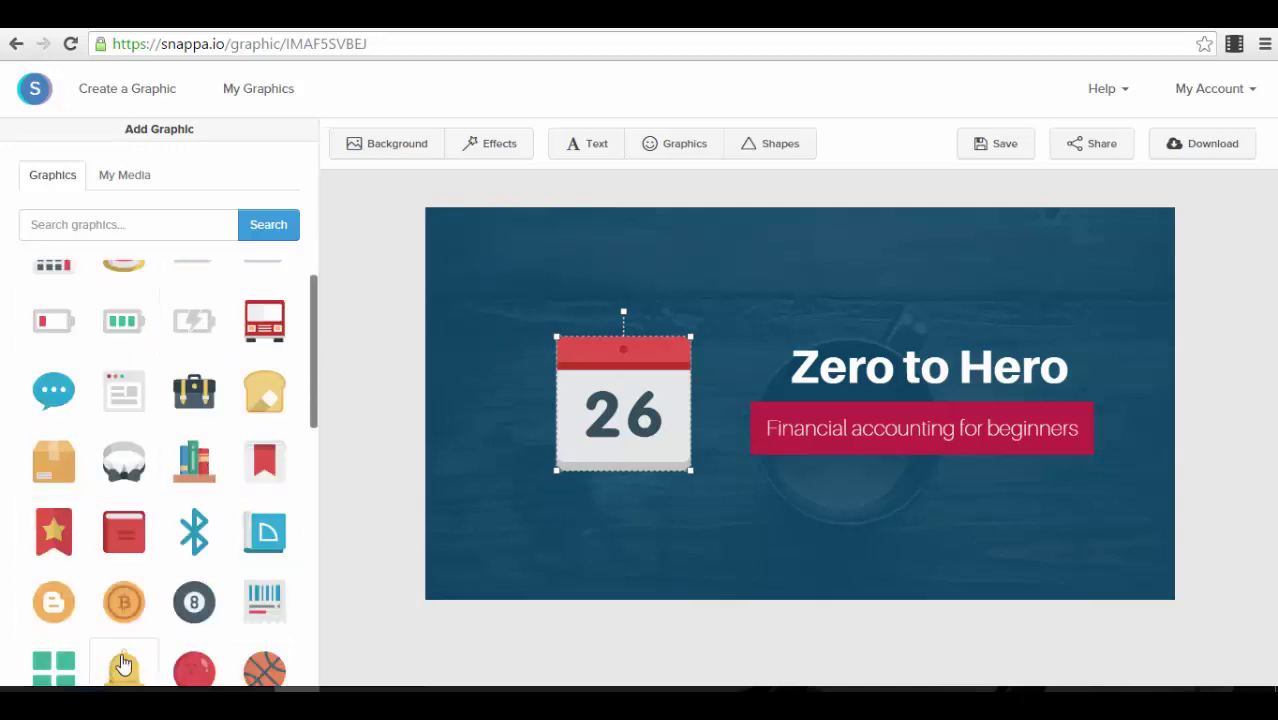
pyautogui.scroll(-2, 130, 540)
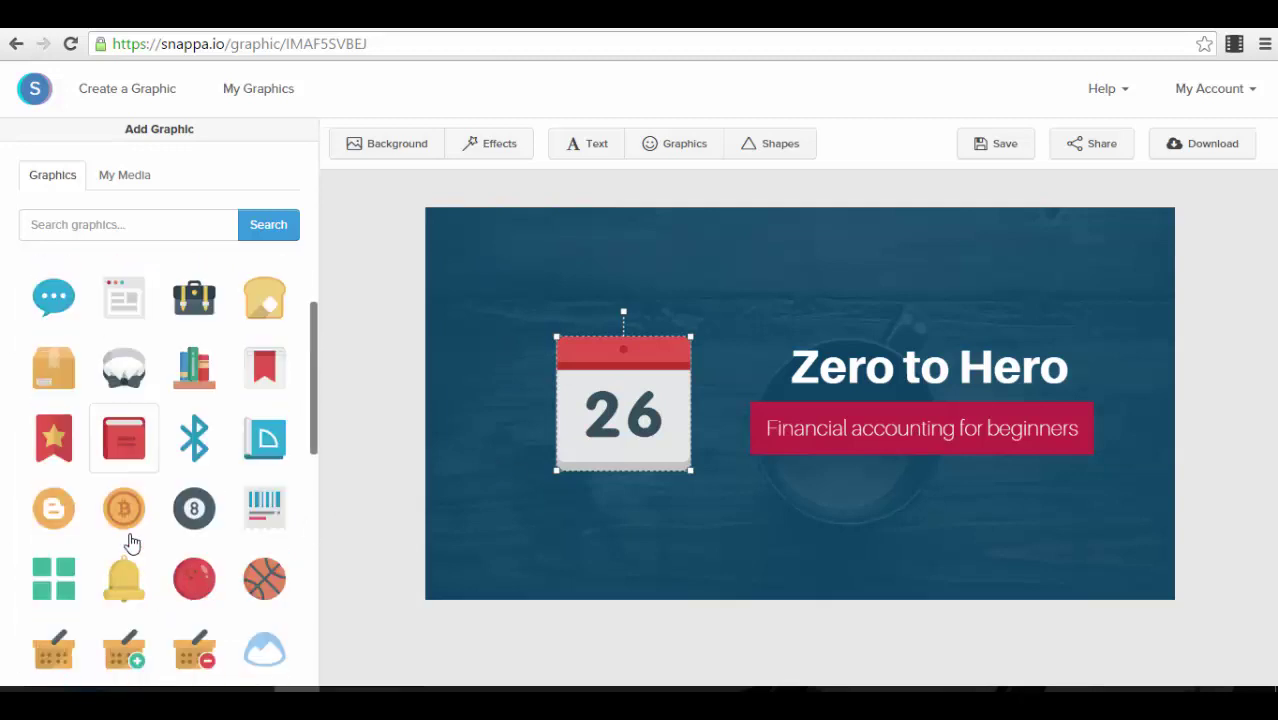
pyautogui.scroll(-4, 174, 519)
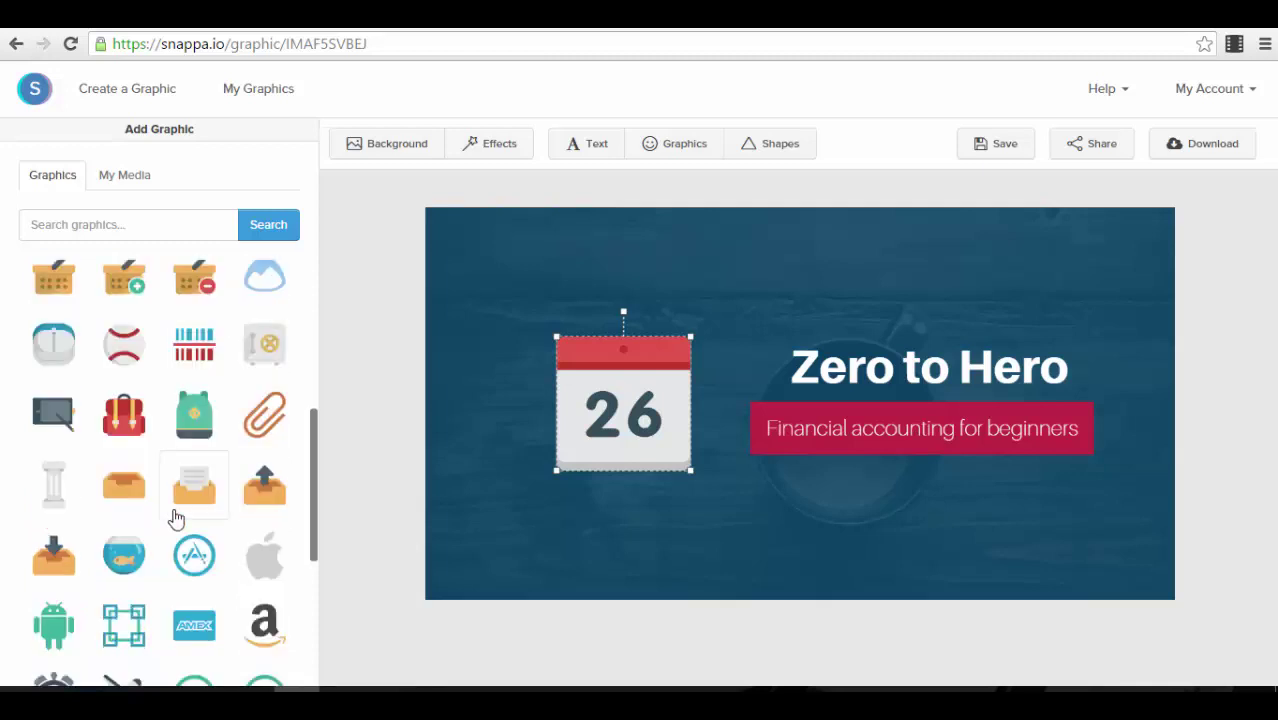
pyautogui.scroll(-4, 108, 597)
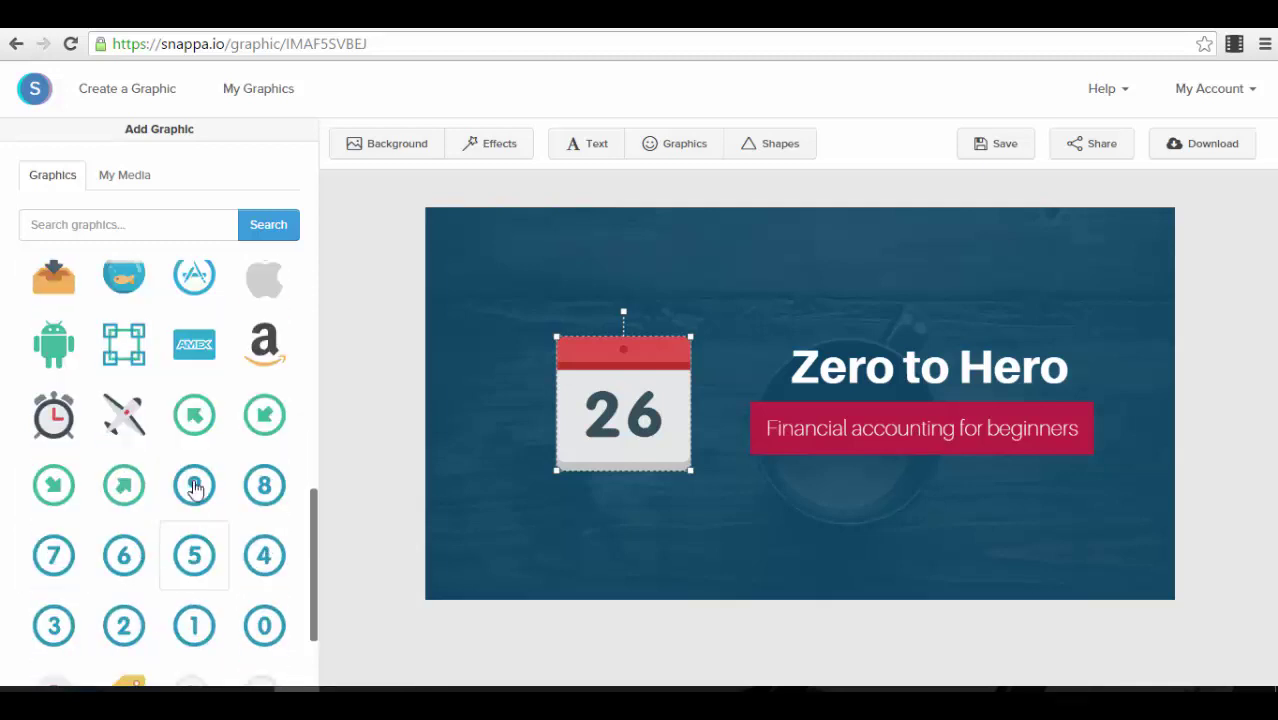
pyautogui.scroll(-2, 194, 380)
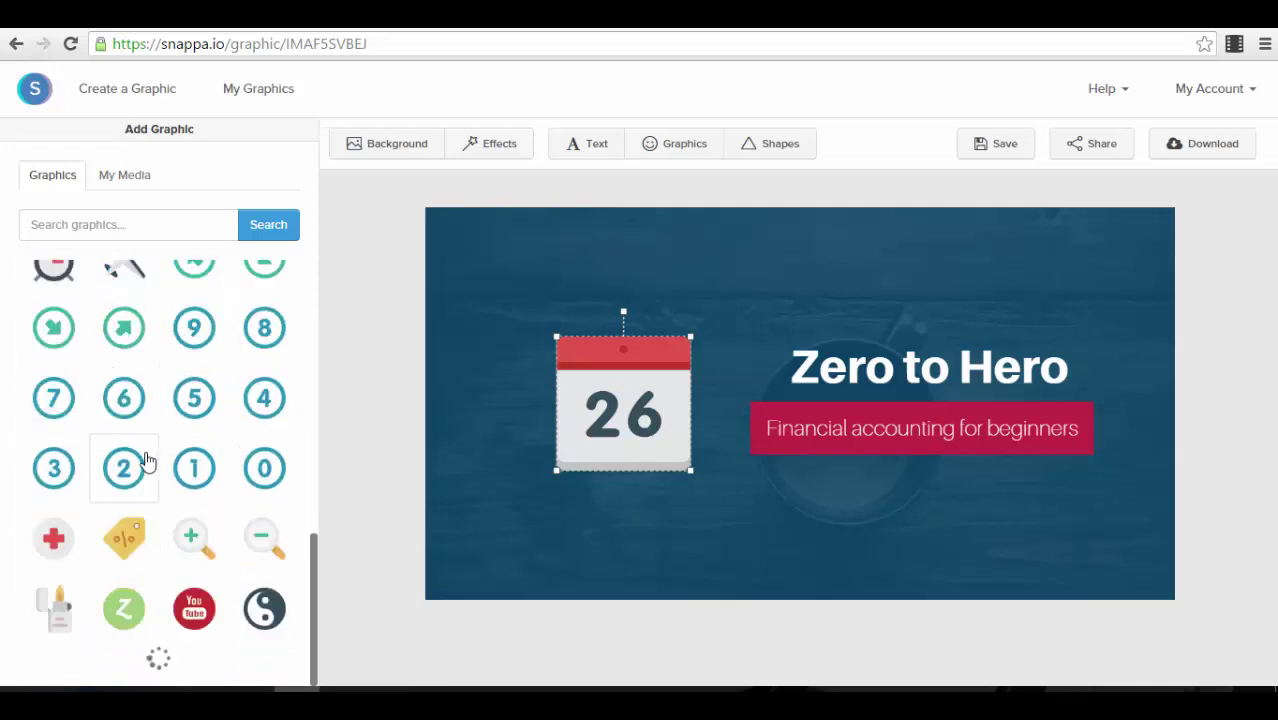
pyautogui.scroll(-3, 222, 510)
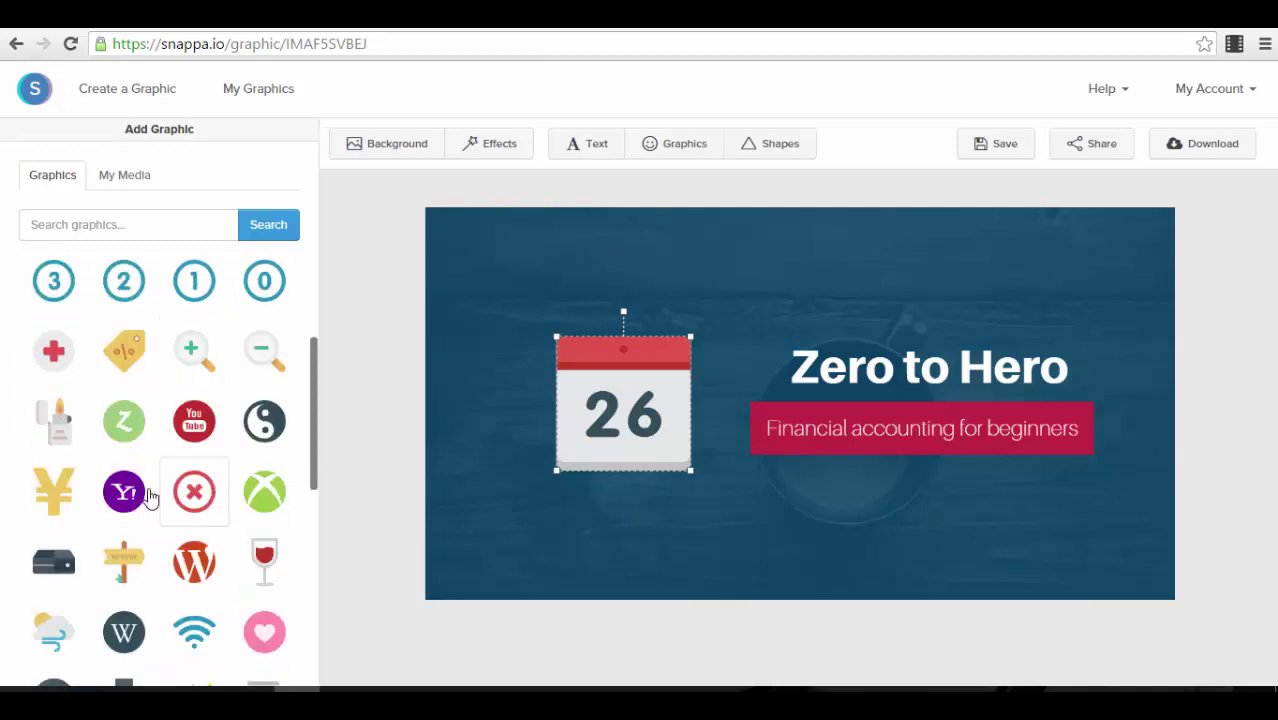
pyautogui.scroll(-3, 190, 500)
pyautogui.scroll(-1, 265, 540)
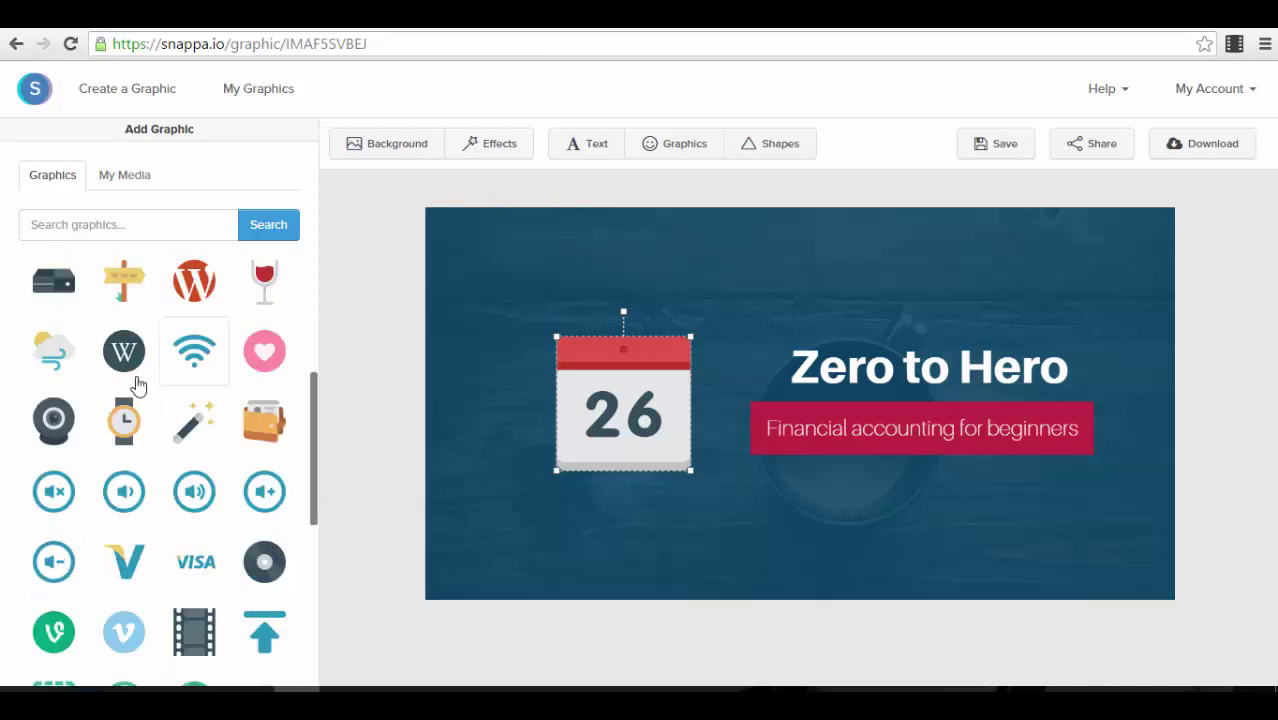
pyautogui.scroll(-3, 280, 468)
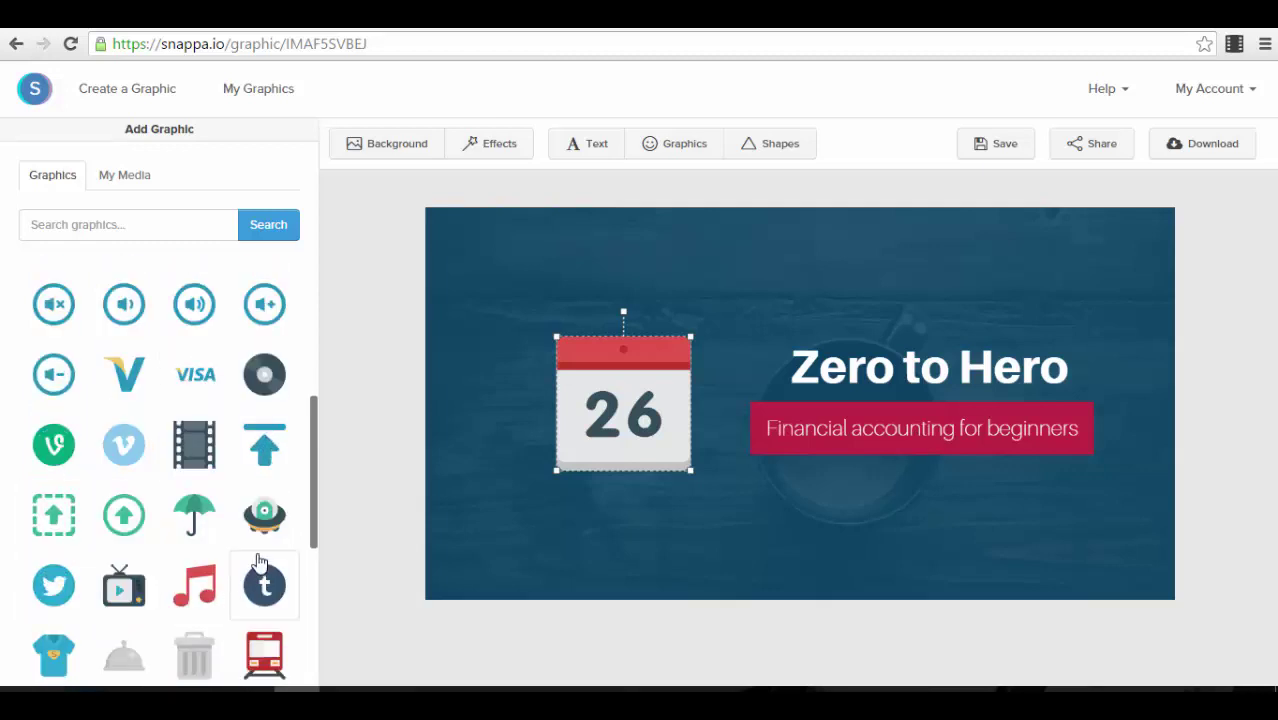
pyautogui.scroll(-4, 100, 525)
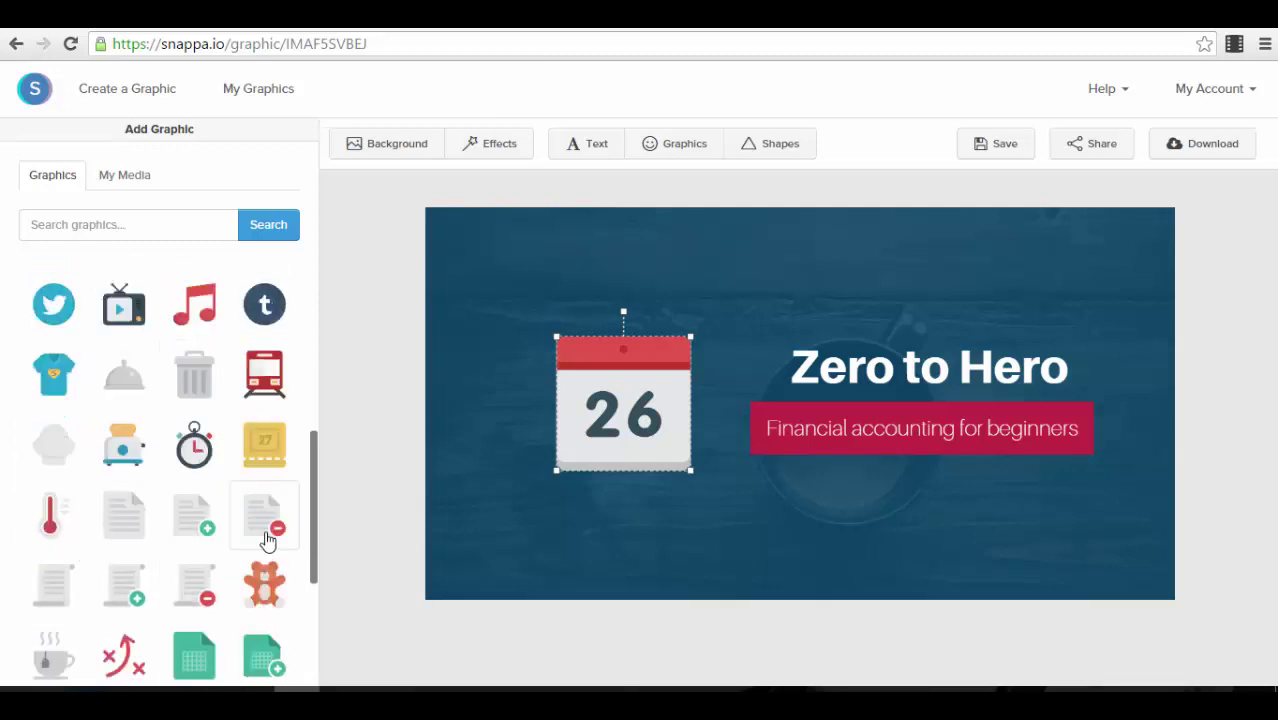
pyautogui.scroll(-4, 260, 552)
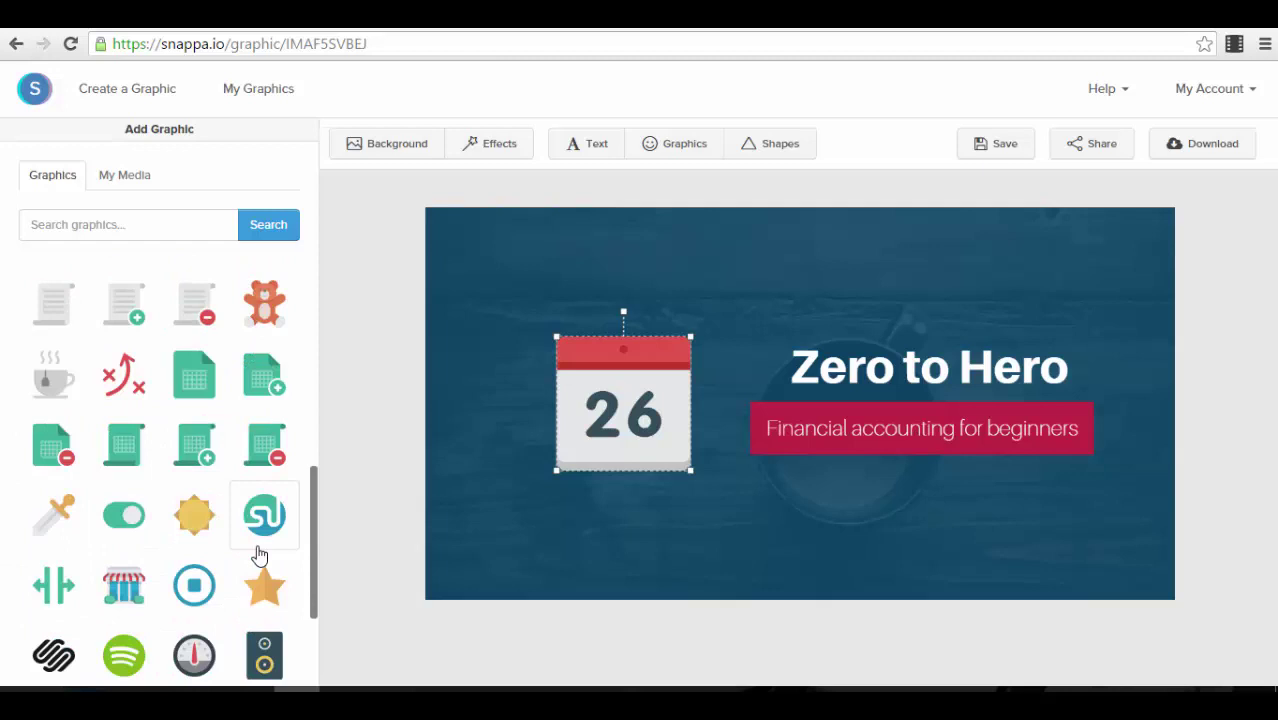
pyautogui.scroll(-8, 260, 555)
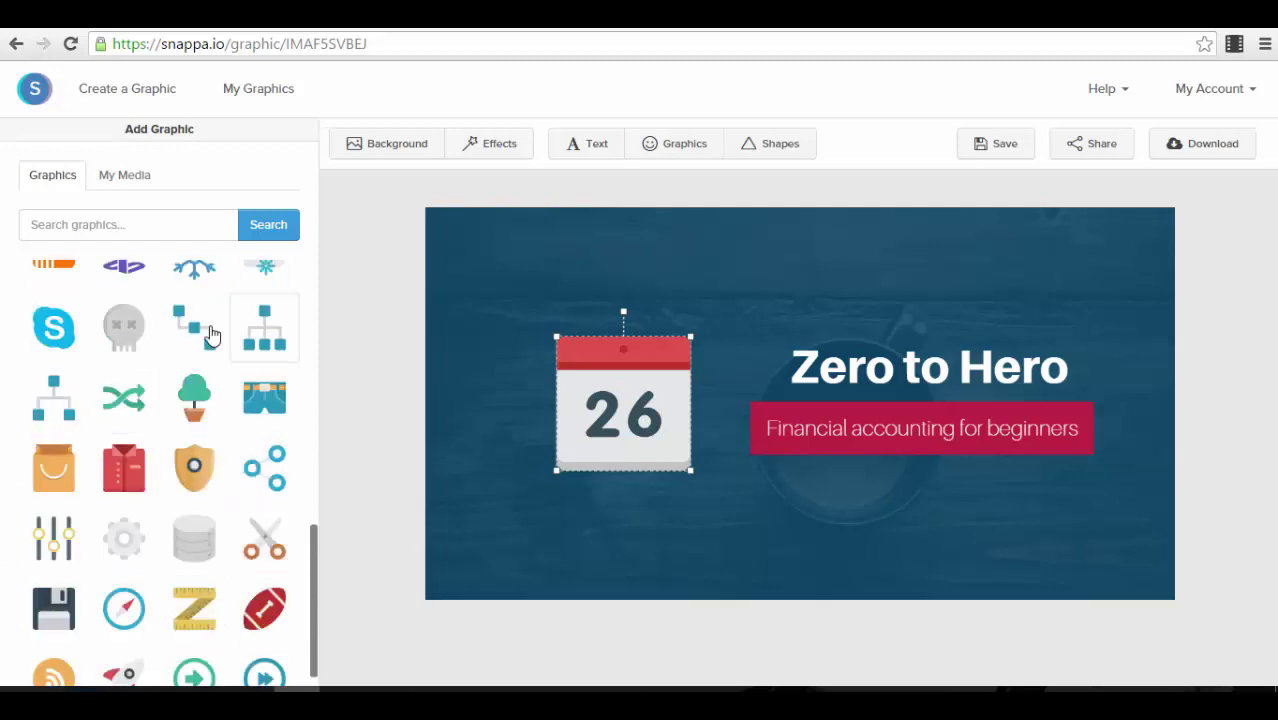
pyautogui.scroll(-1, 130, 430)
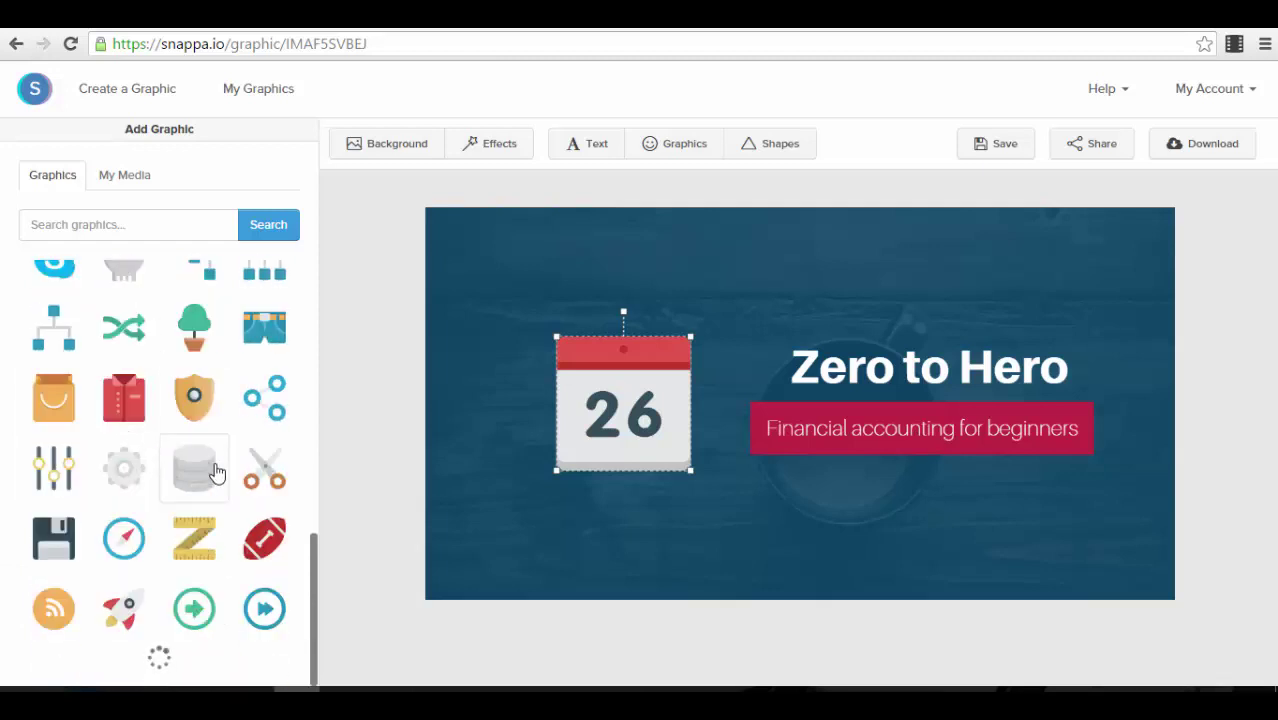
pyautogui.scroll(-10, 217, 472)
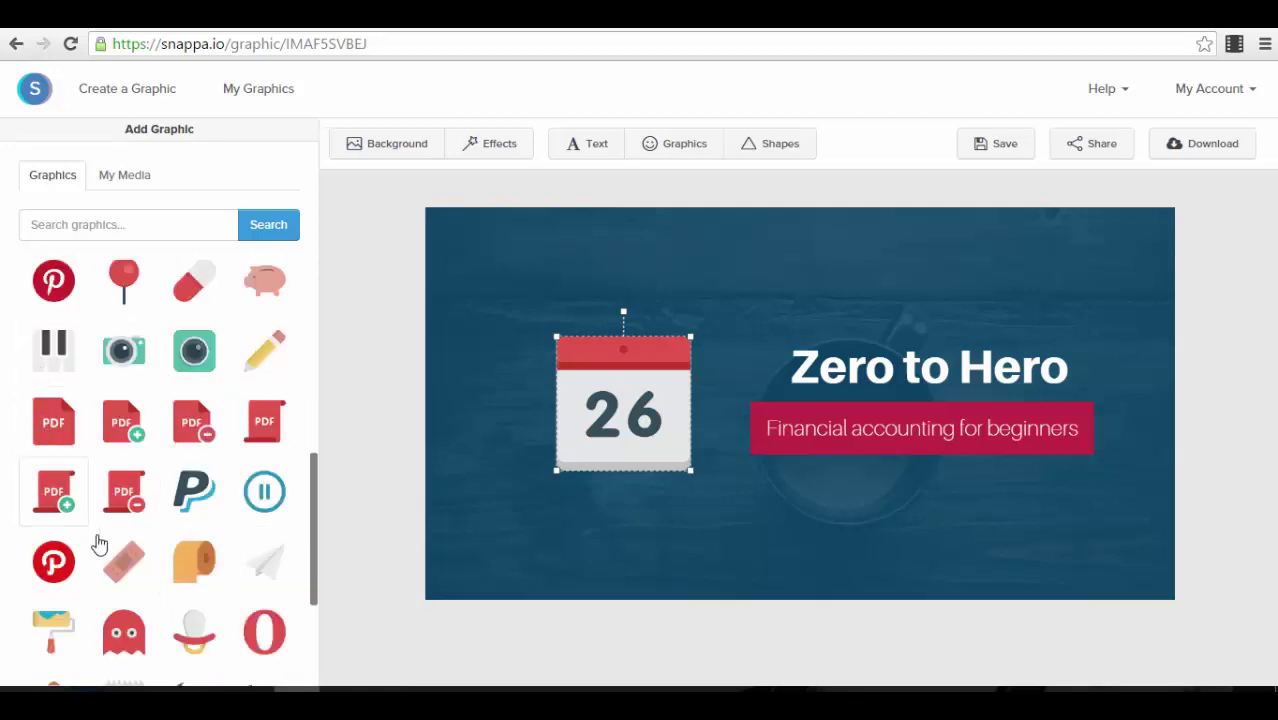
pyautogui.scroll(-4, 130, 380)
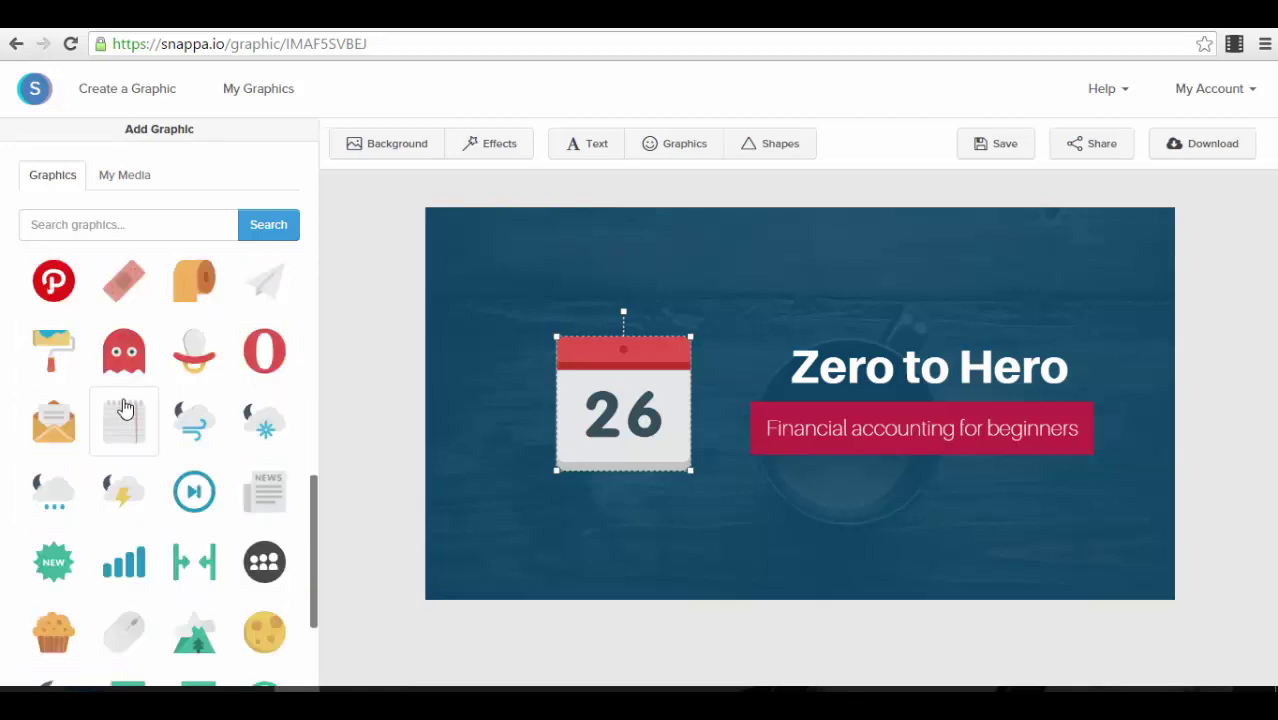
pyautogui.scroll(-10, 130, 412)
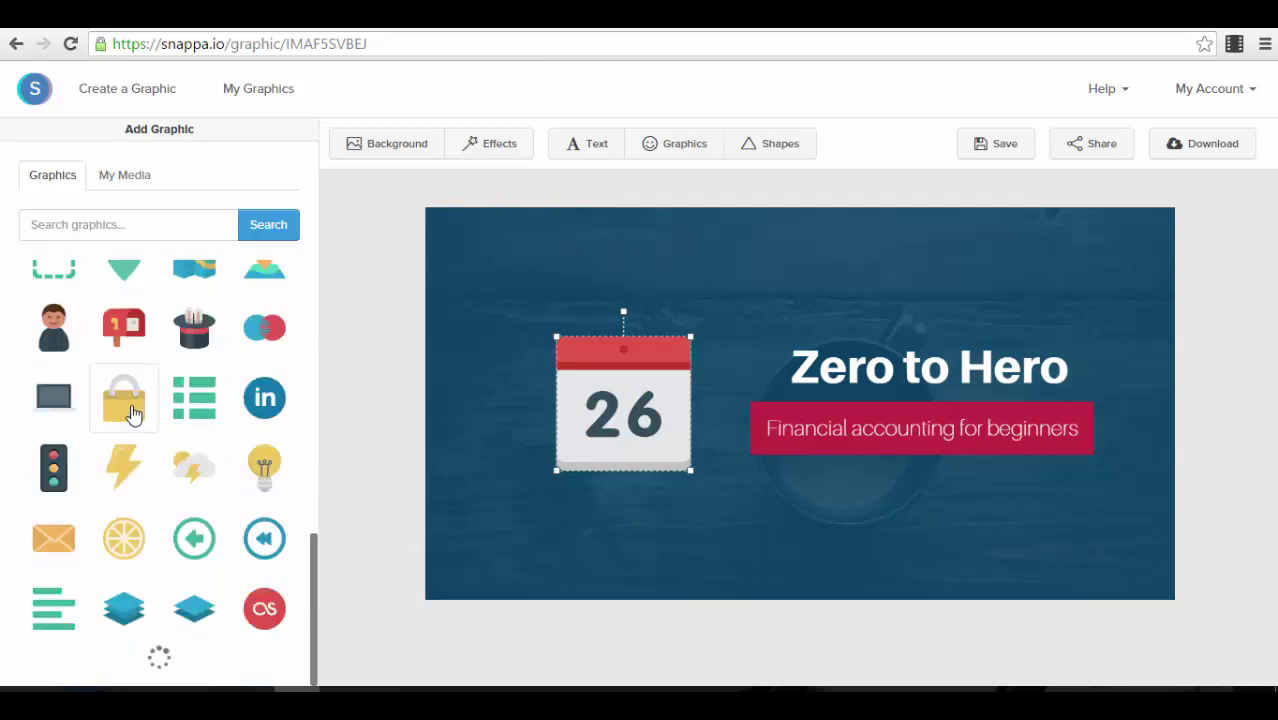
pyautogui.scroll(3, 220, 390)
pyautogui.scroll(-6, 220, 400)
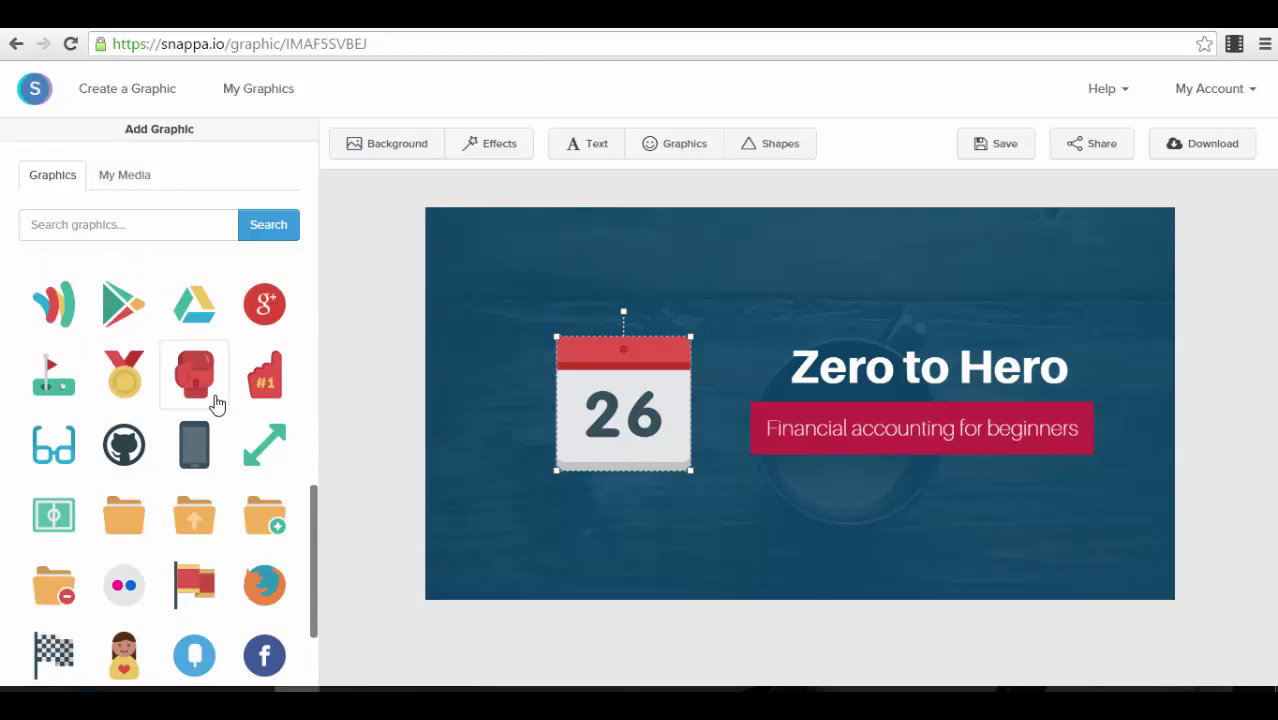
pyautogui.scroll(-8, 215, 403)
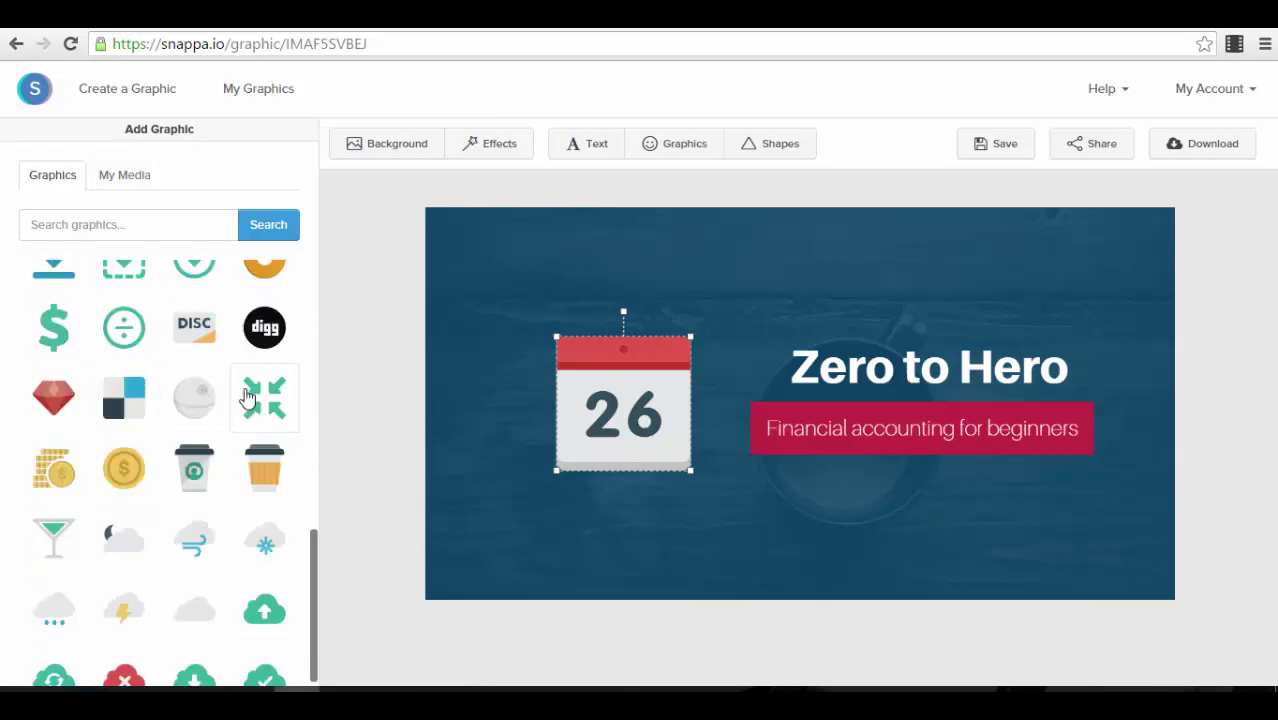
pyautogui.click(791, 156)
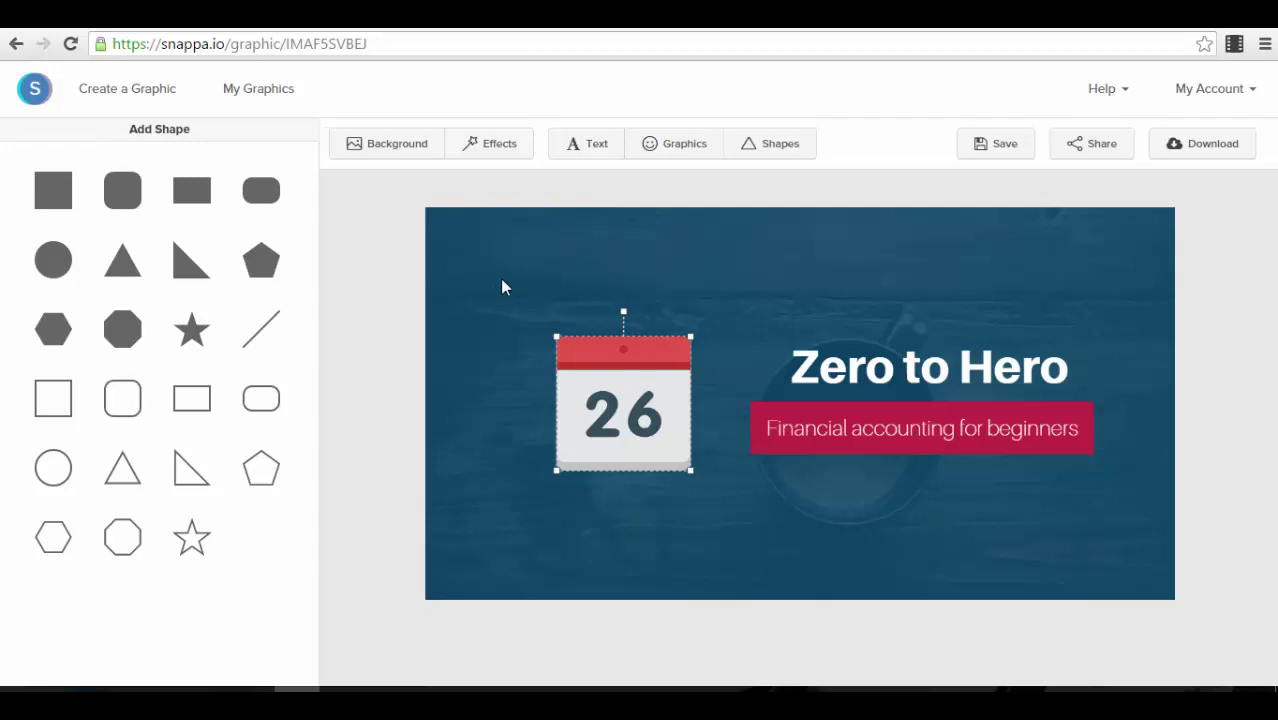
# Switch to the Iconfinder website and remove the active Free filter from its icon search.
pyautogui.click(742, 28)
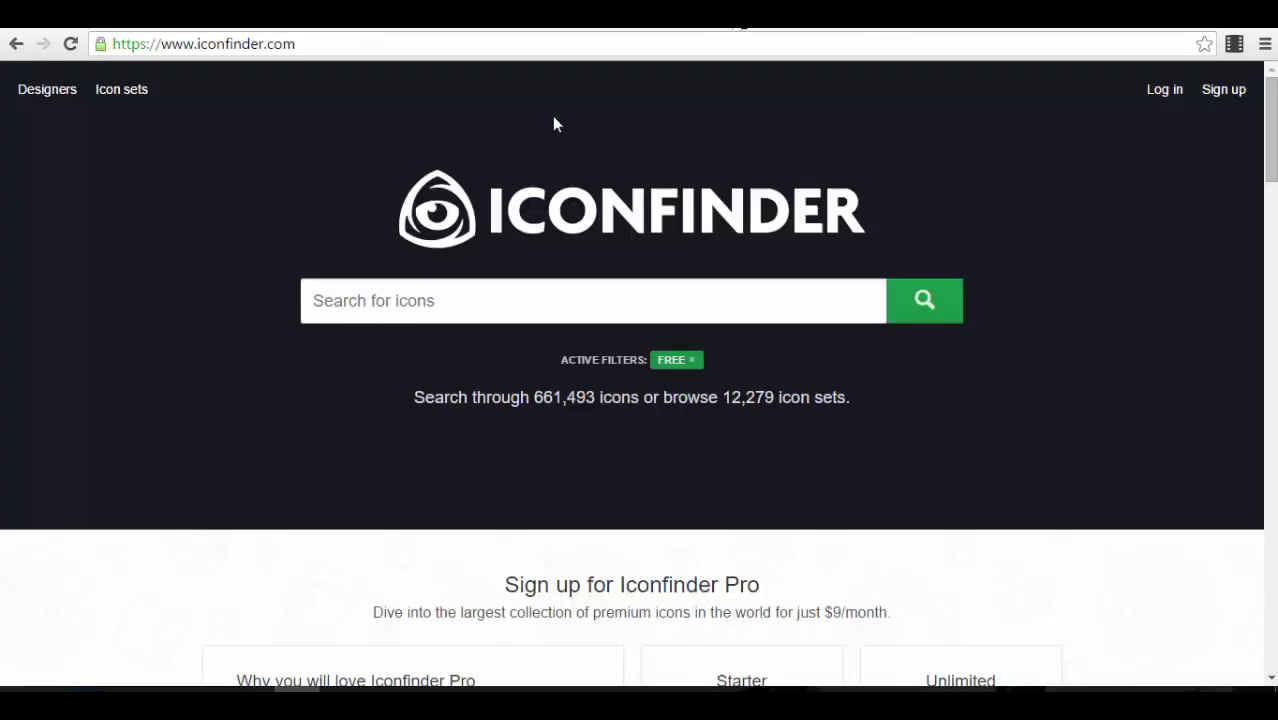
pyautogui.click(162, 44)
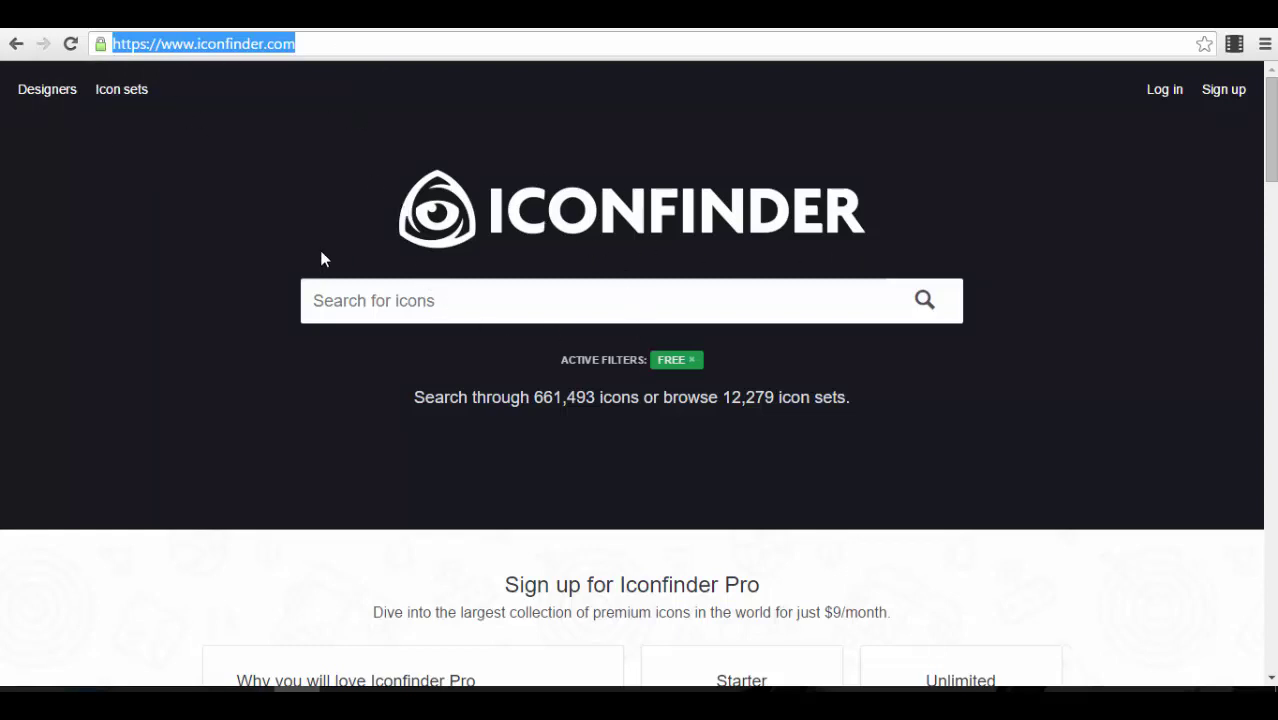
pyautogui.click(563, 364)
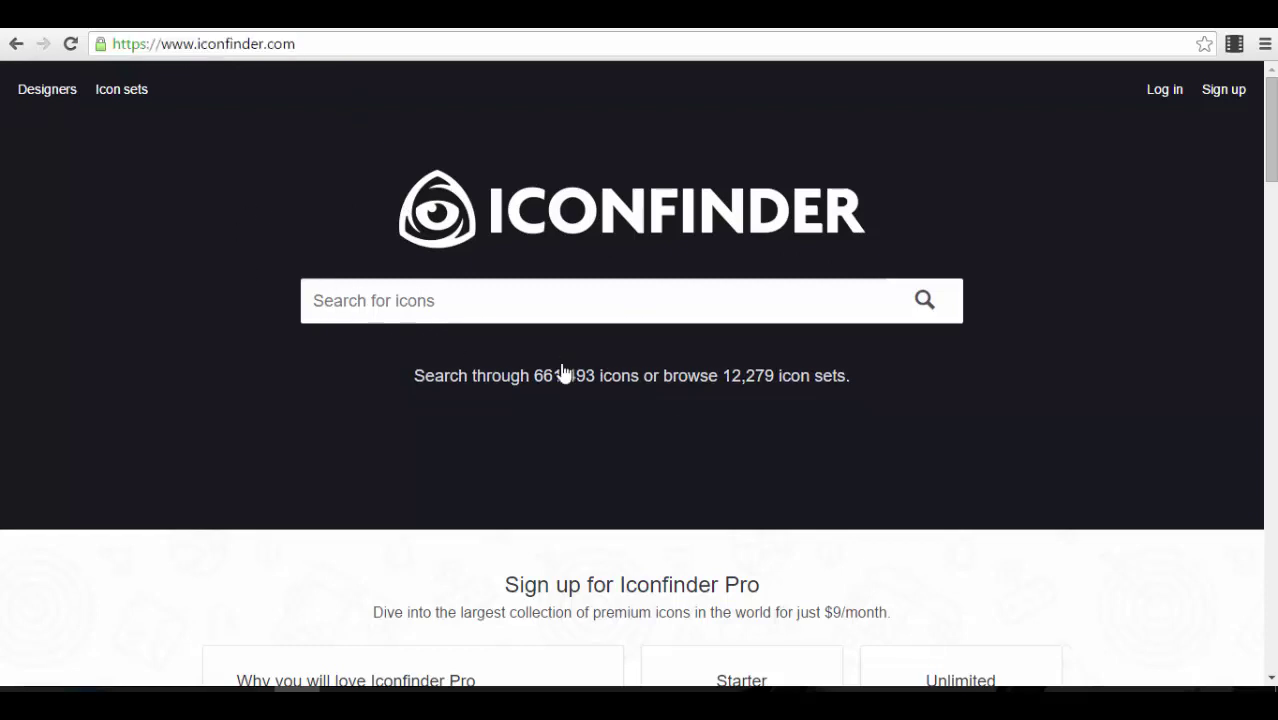
# Search Iconfinder for "computer" and restrict the results to free icons.
pyautogui.click(745, 311)
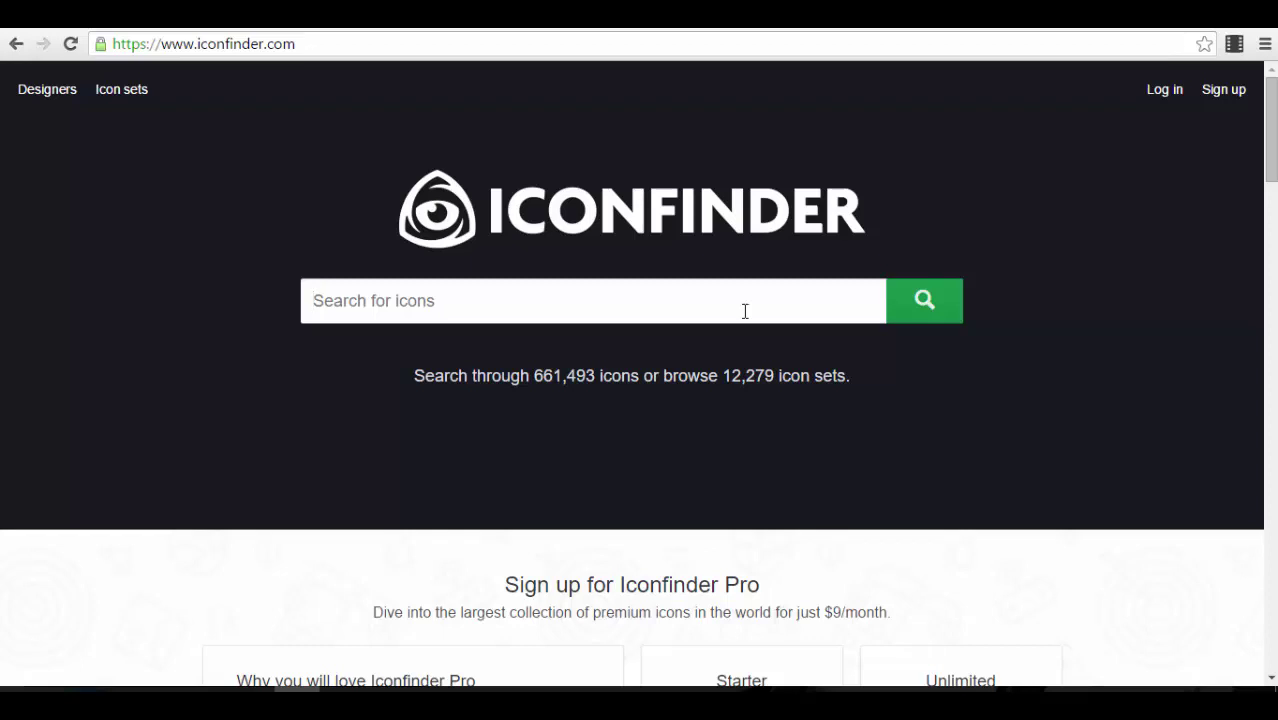
pyautogui.write('compute')
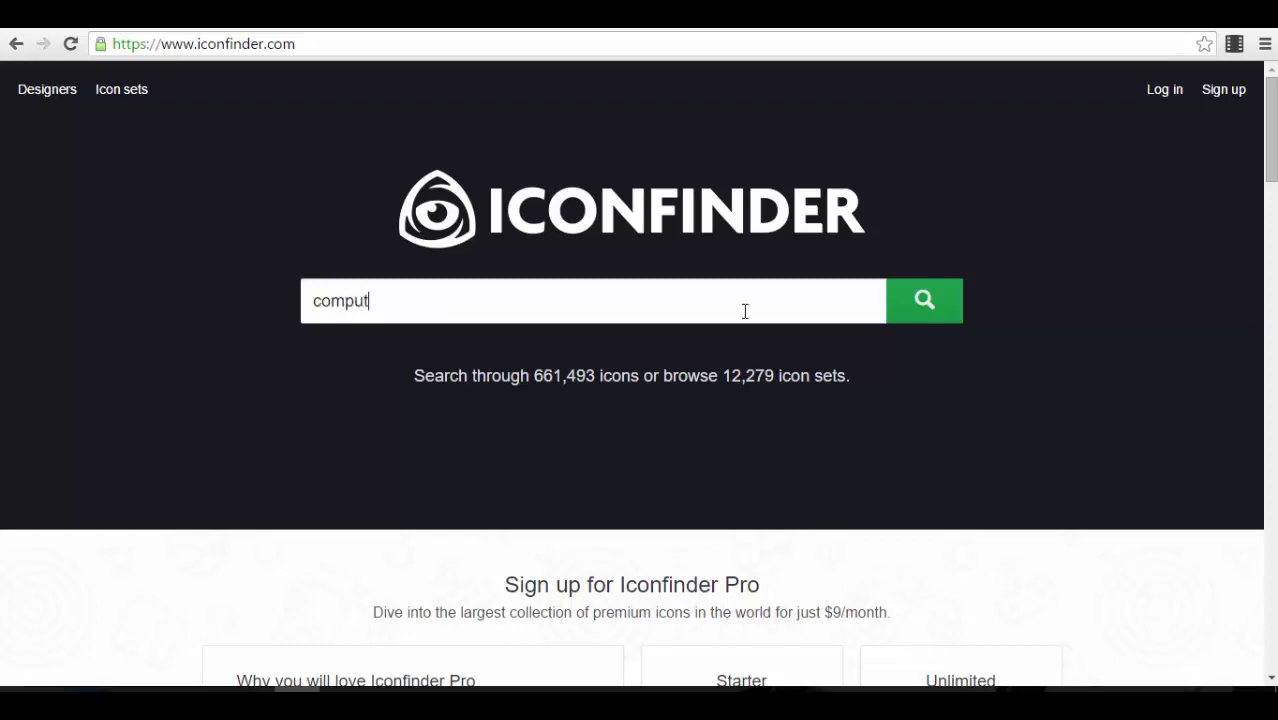
pyautogui.write('r')
pyautogui.press('Return')
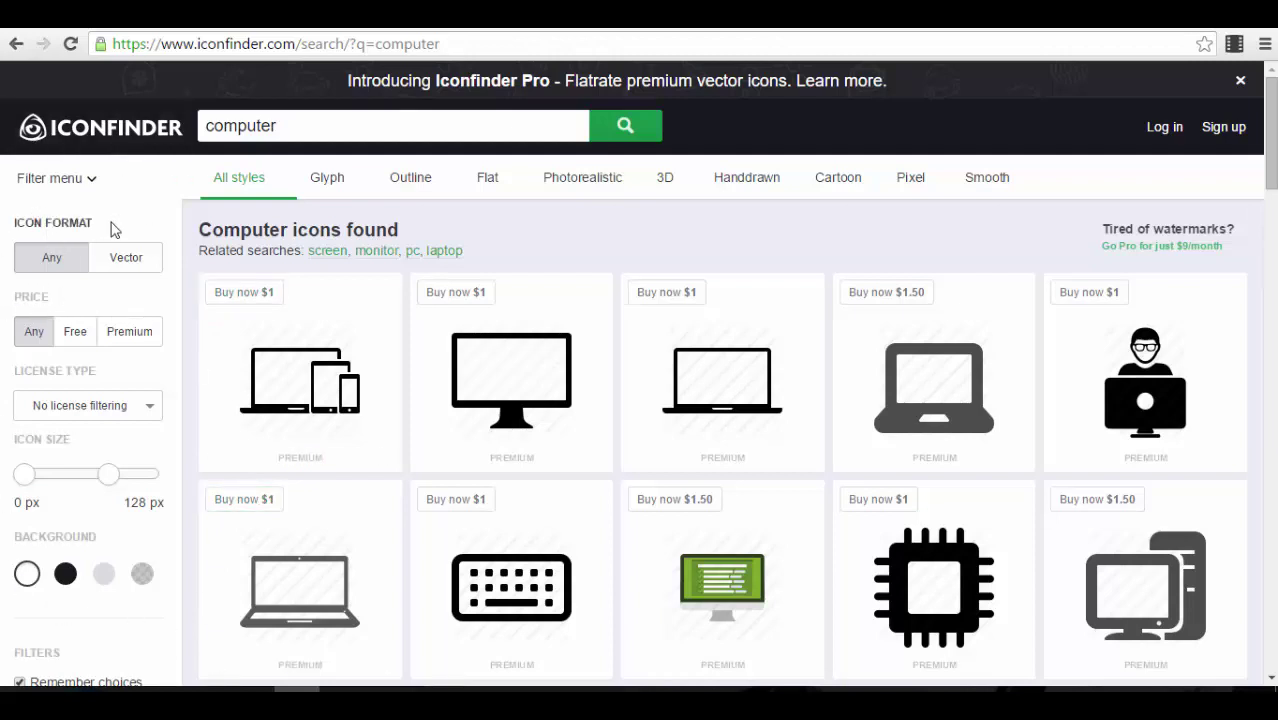
pyautogui.click(79, 334)
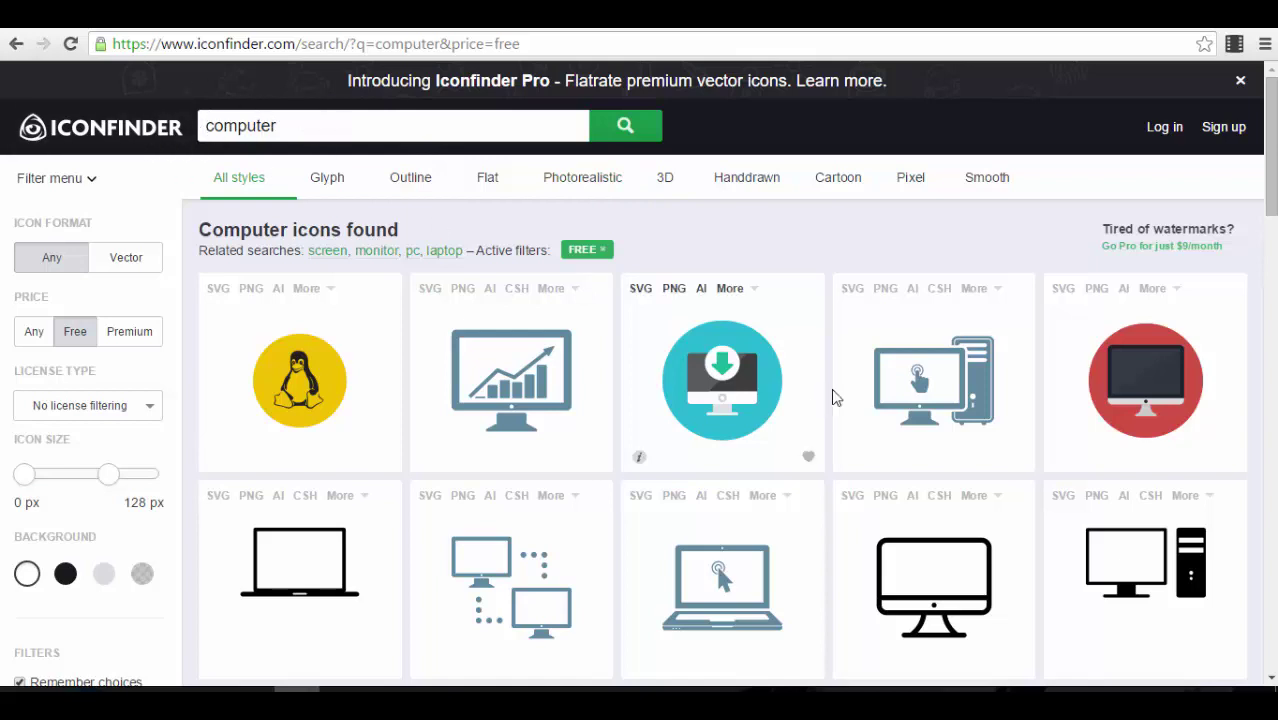
# Look through the free computer icons and the download formats offered for them.
pyautogui.scroll(-2, 1036, 508)
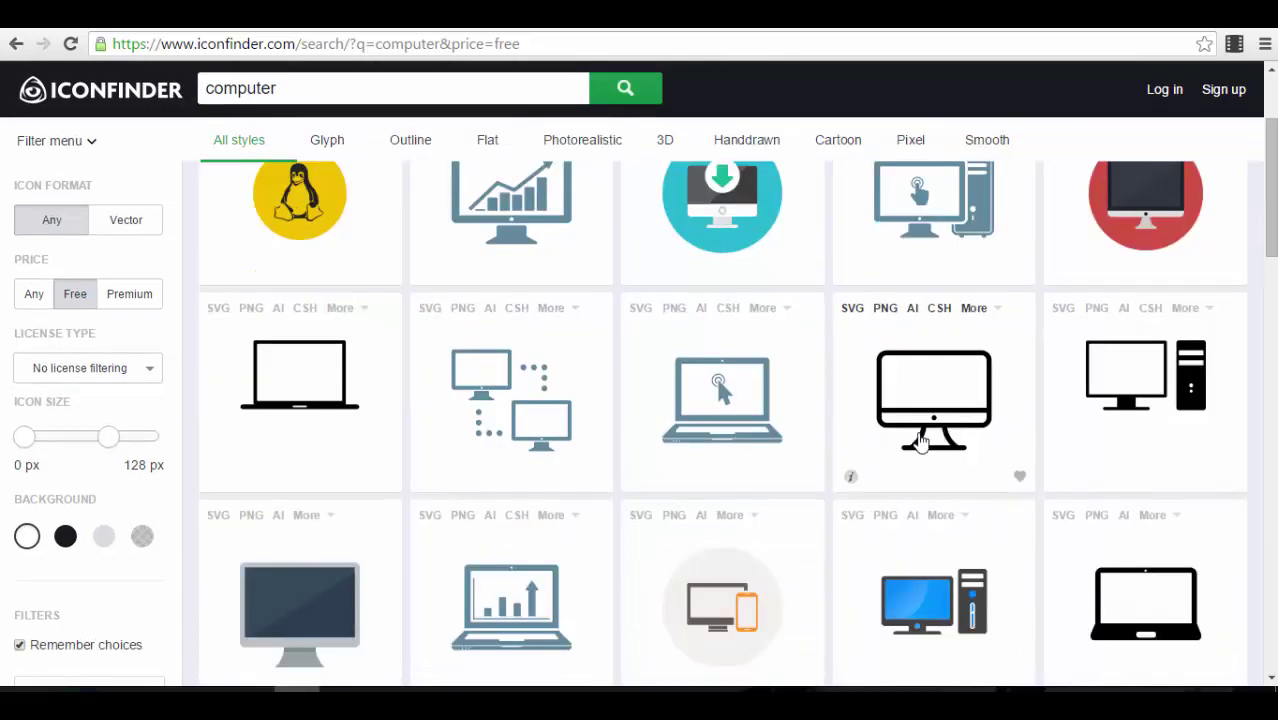
pyautogui.scroll(2, 536, 320)
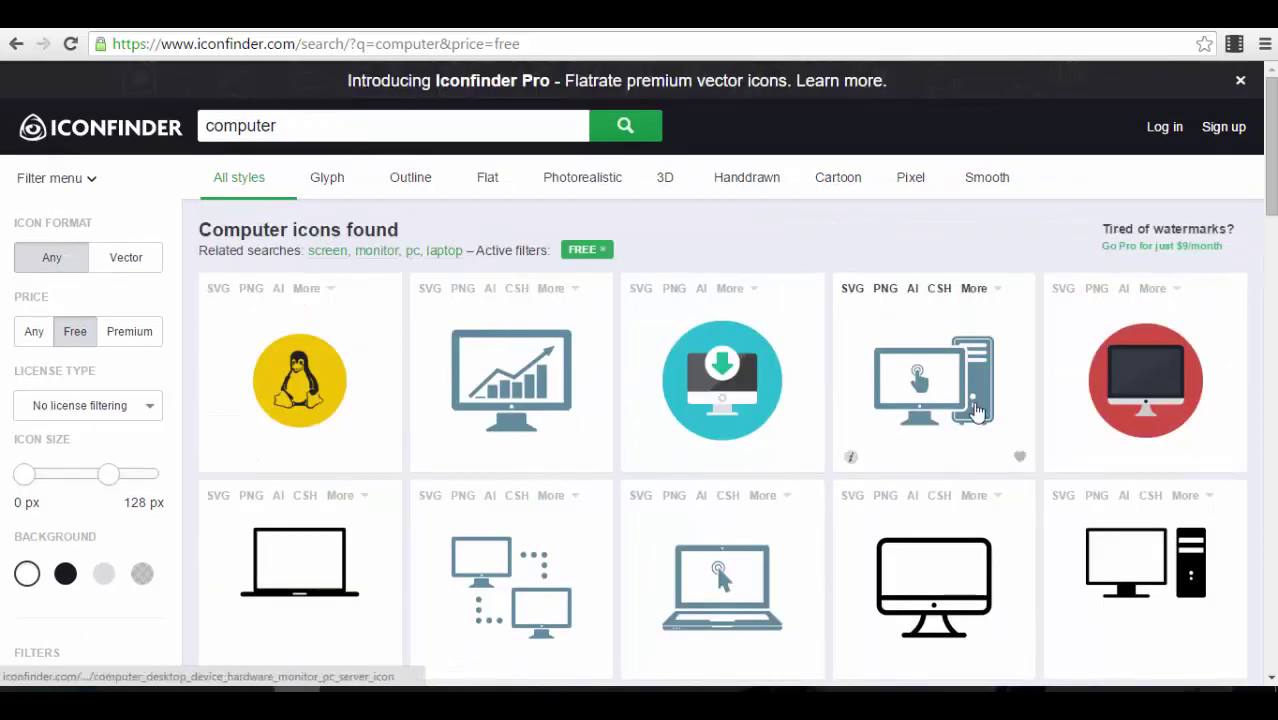
pyautogui.scroll(-1, 425, 282)
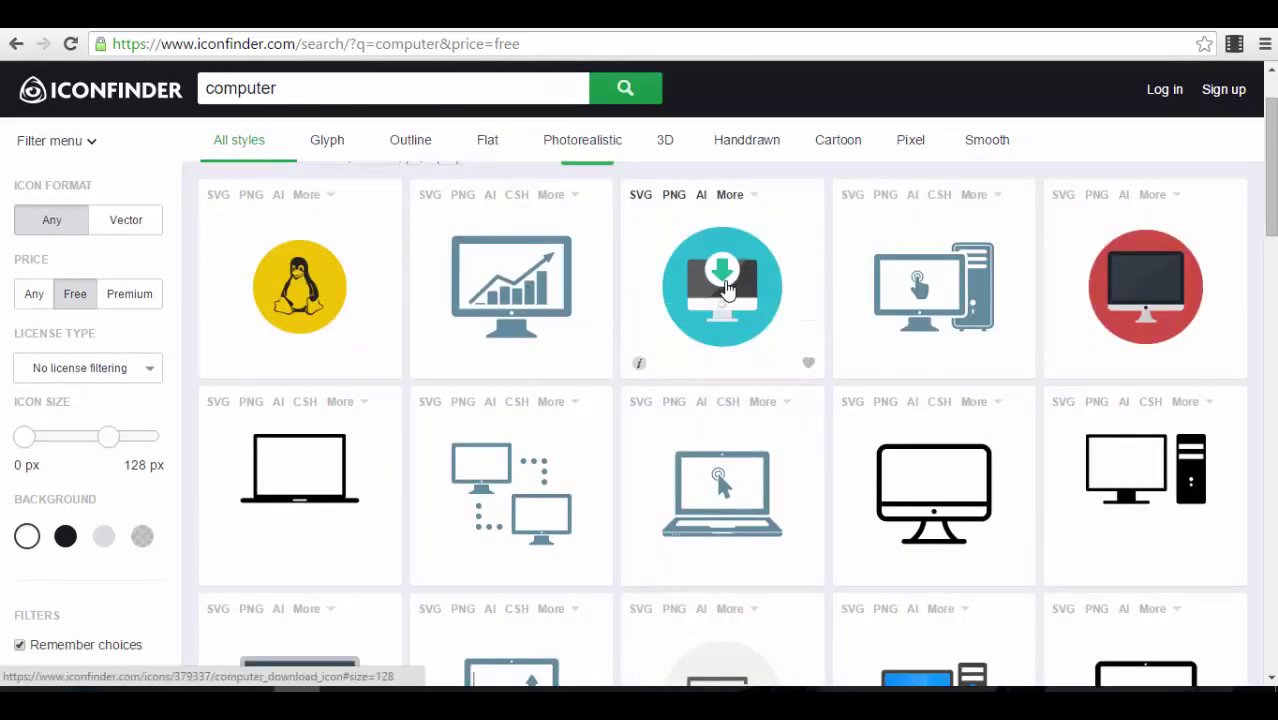
pyautogui.scroll(-1, 728, 287)
pyautogui.scroll(-5, 728, 287)
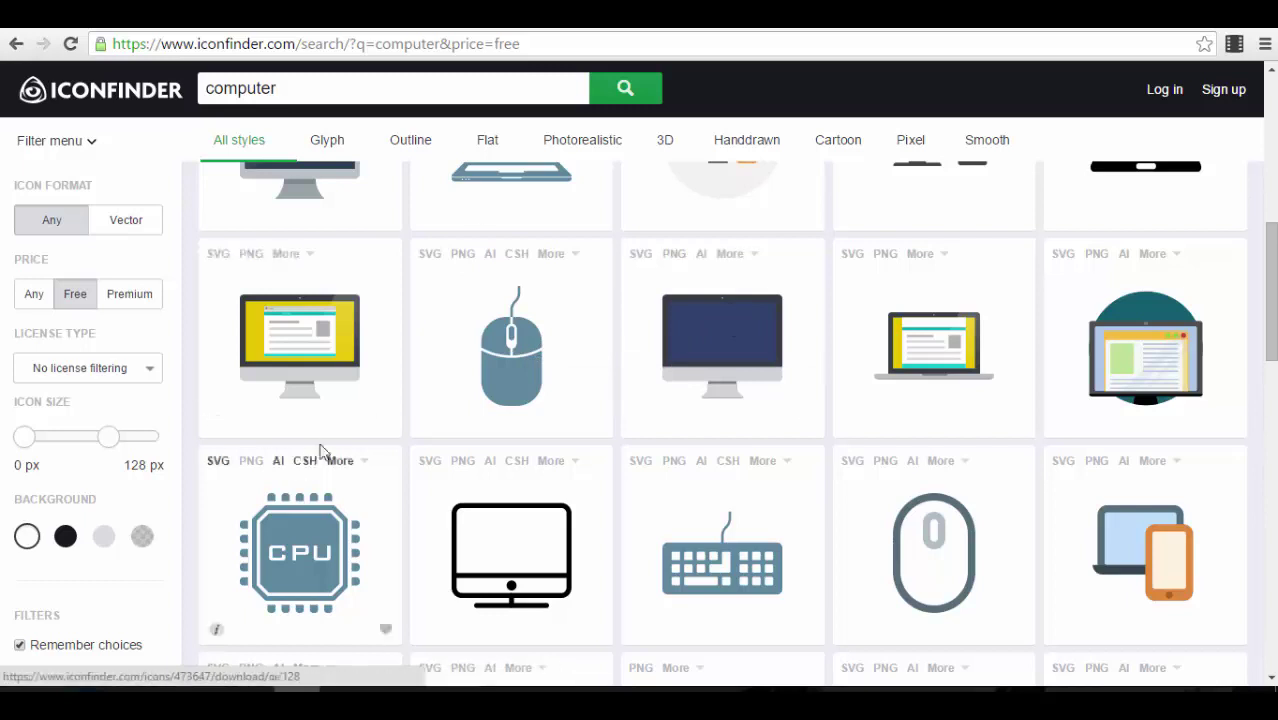
pyautogui.scroll(-2, 325, 220)
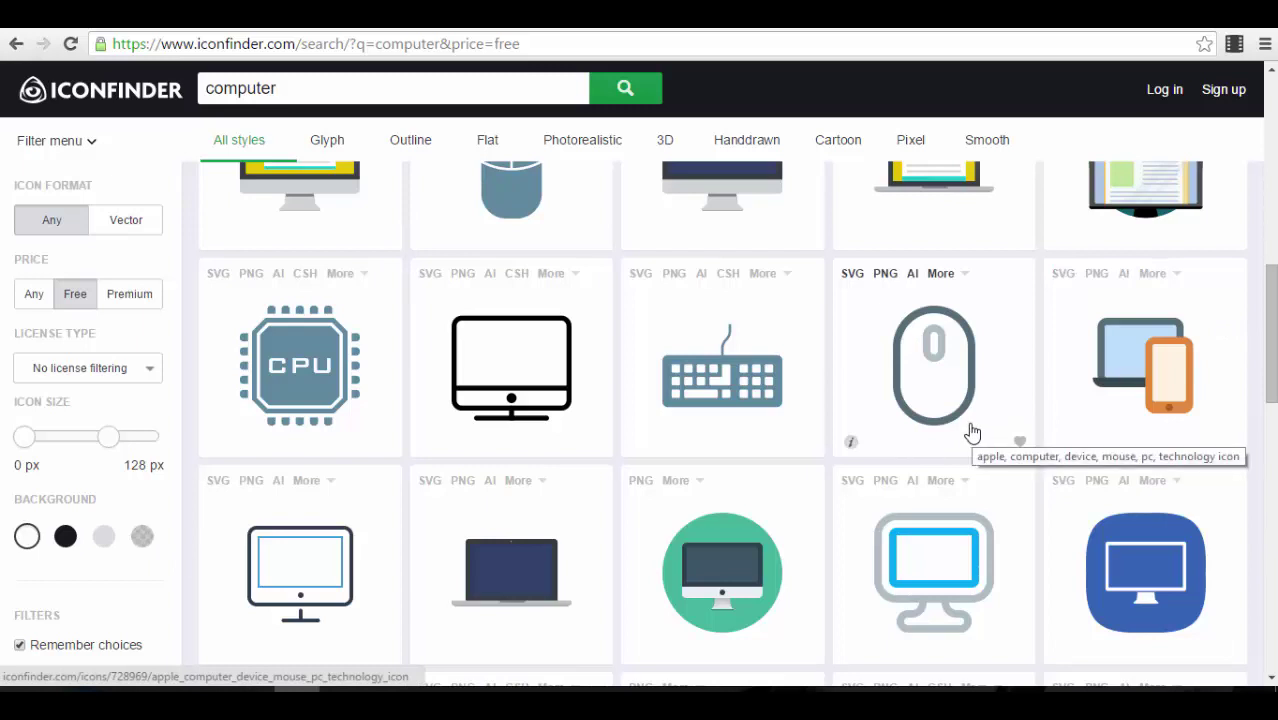
pyautogui.scroll(2, 963, 433)
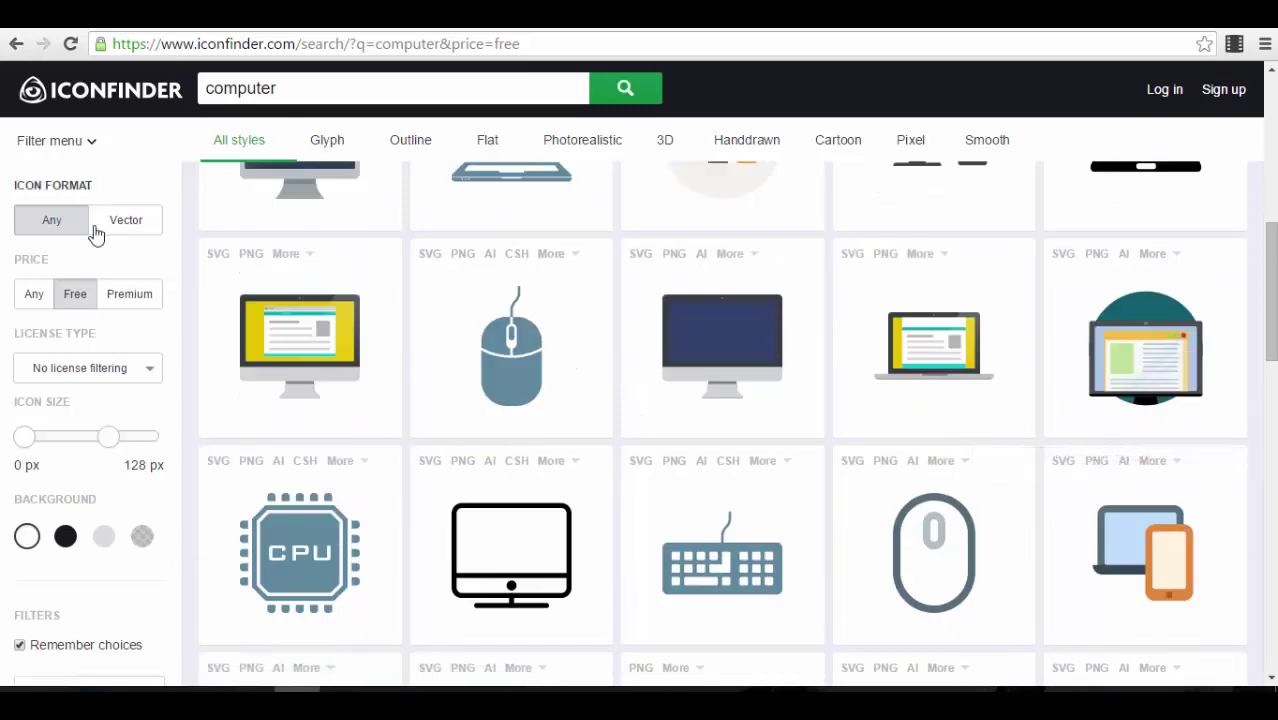
# Restrict the computer icons to vector format, and try a maximum icon size of 512 px before returning it to 128 px.
pyautogui.click(127, 220)
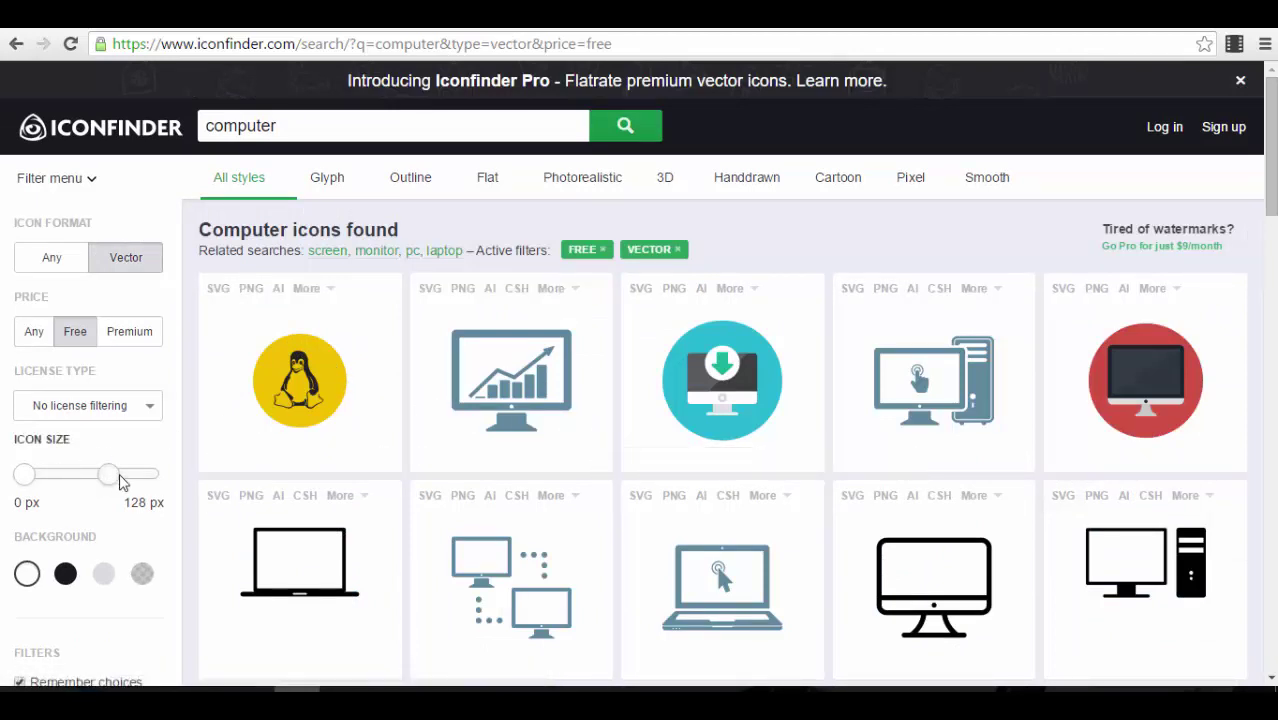
pyautogui.moveTo(108, 475); pyautogui.dragTo(146, 487)
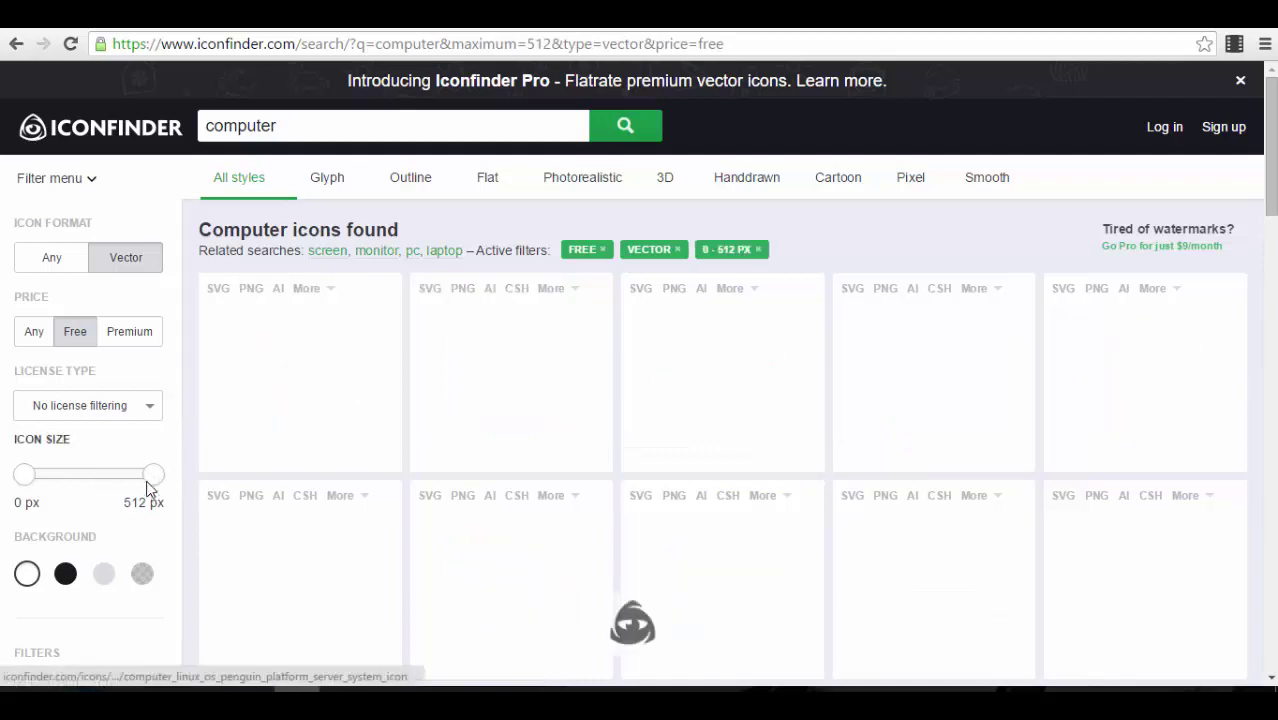
pyautogui.moveTo(154, 479); pyautogui.dragTo(108, 475)
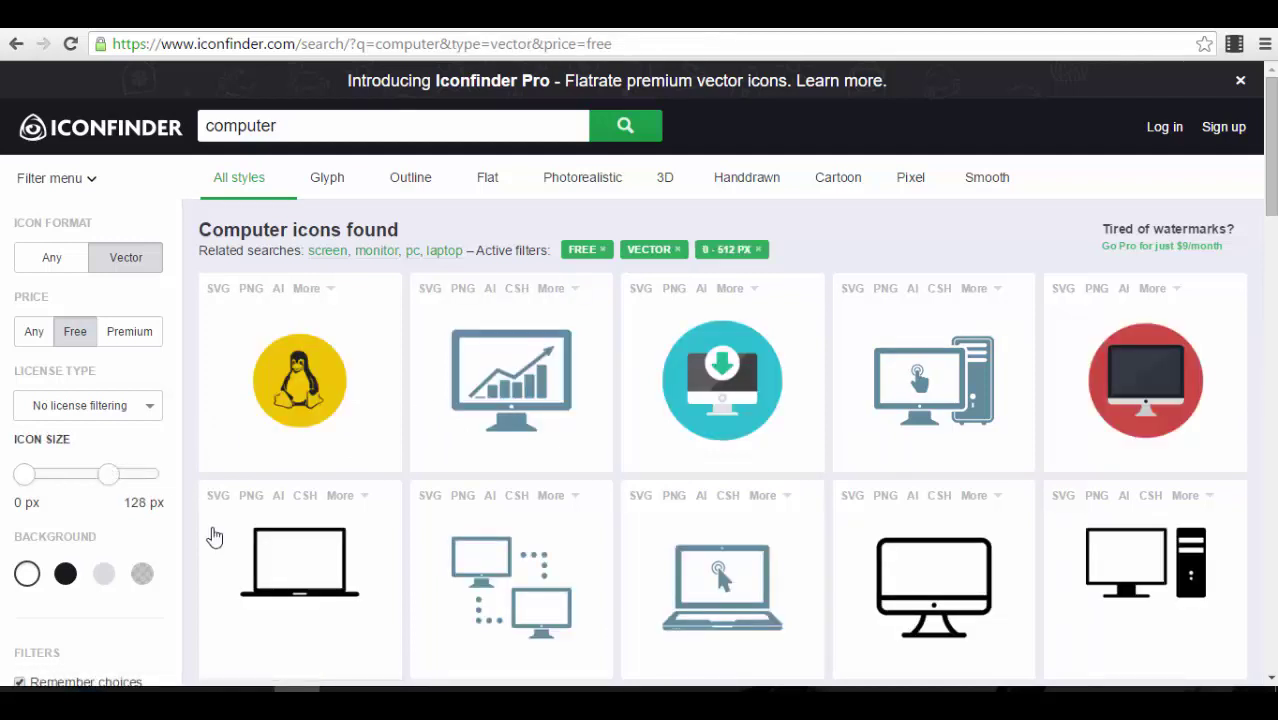